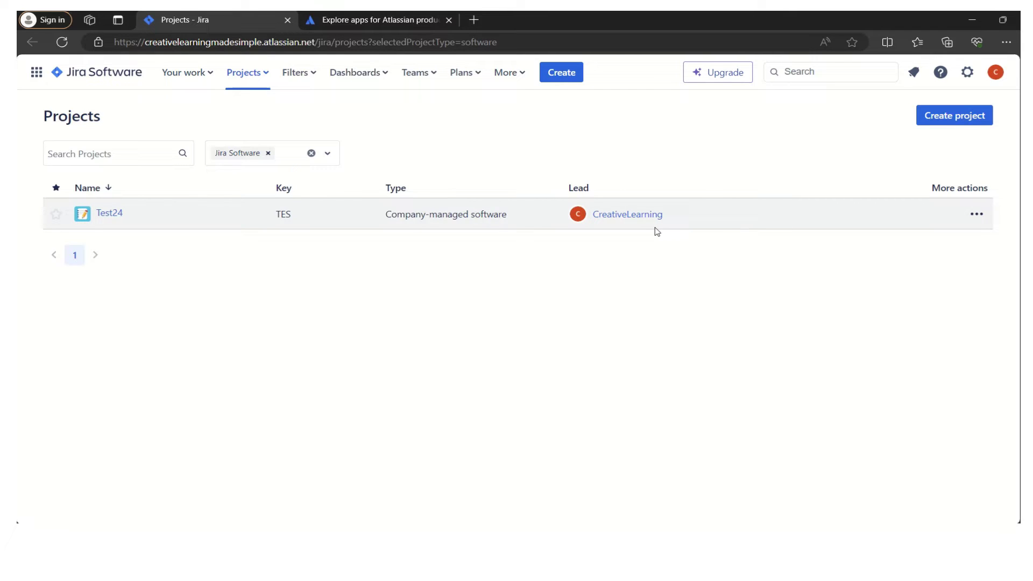
Open the Test24 board's backlog, which shows an empty TES Sprint 1 and an empty backlog
left_click(109, 213)
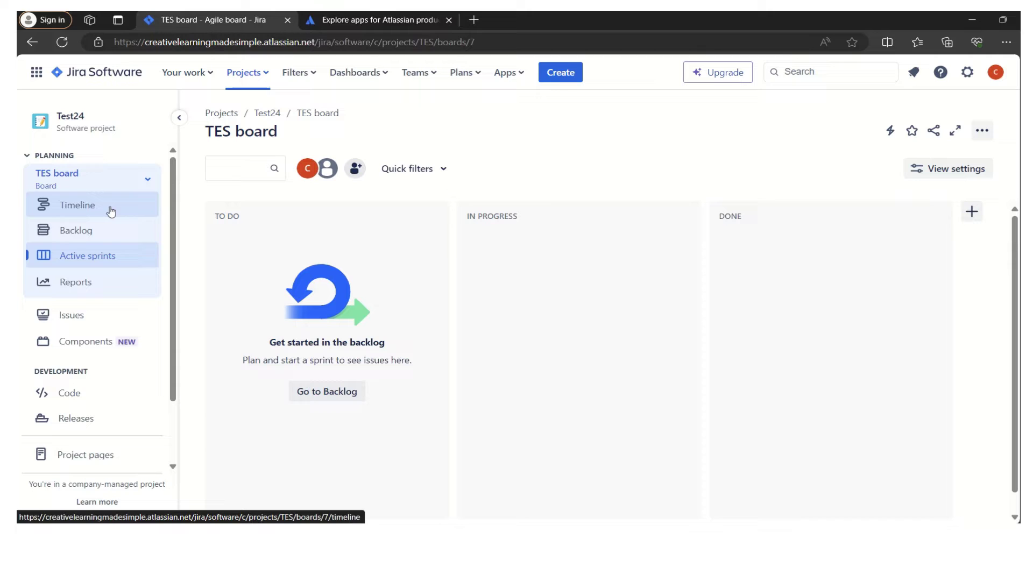
left_click(86, 232)
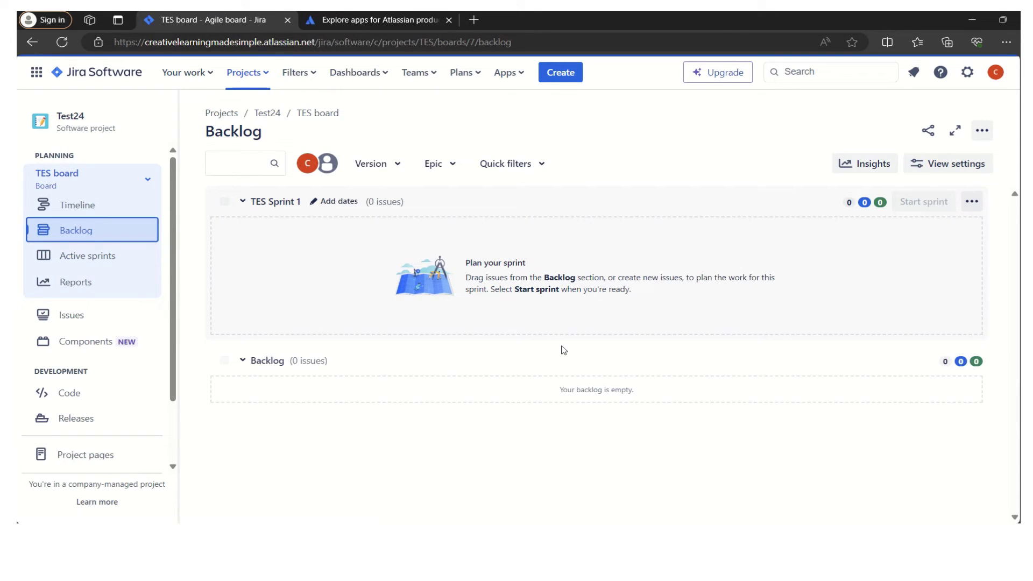
left_click(562, 348)
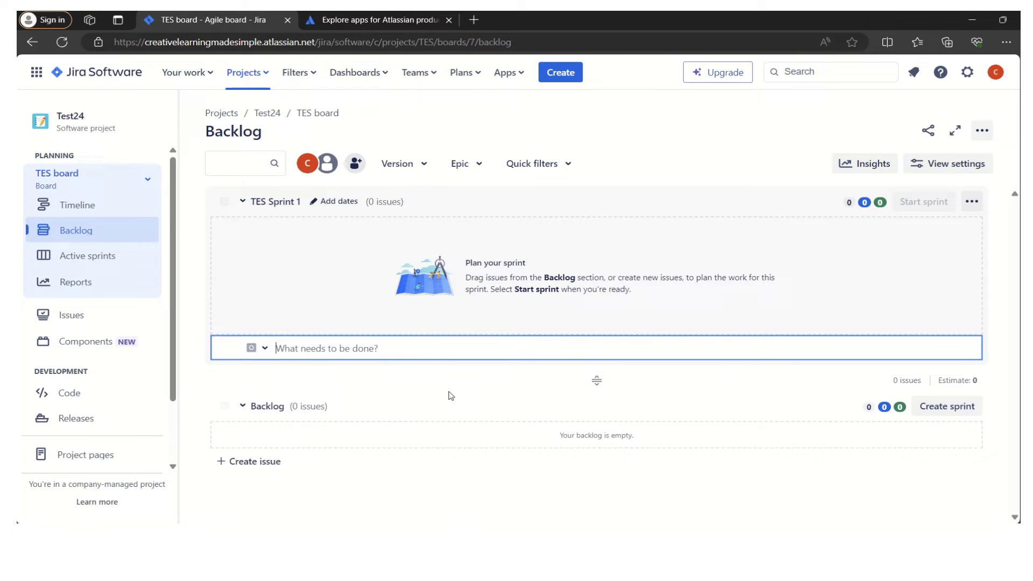
mouse_move(179, 321)
left_click_drag(172, 310, 173, 383)
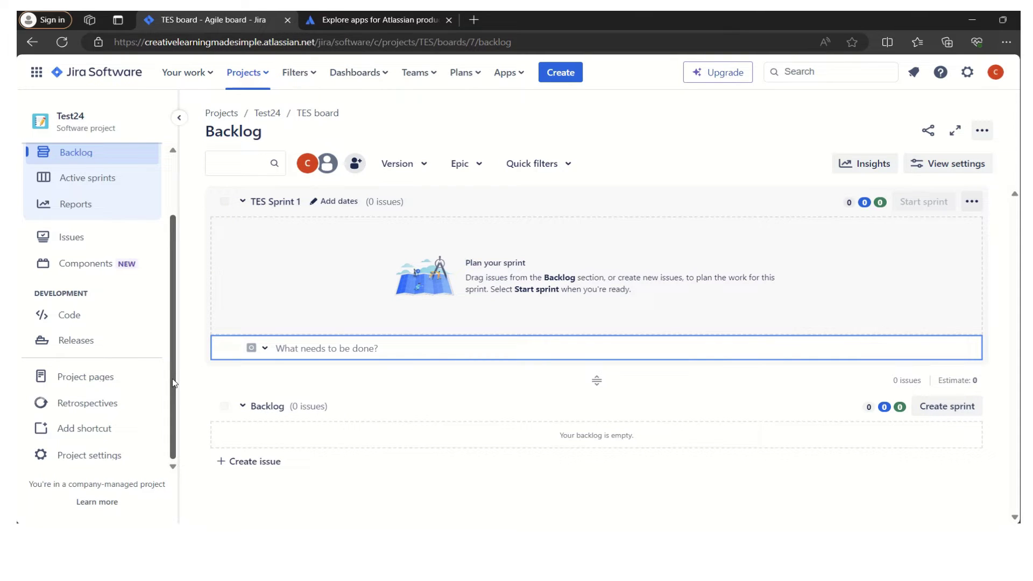
left_click_drag(173, 384, 173, 383)
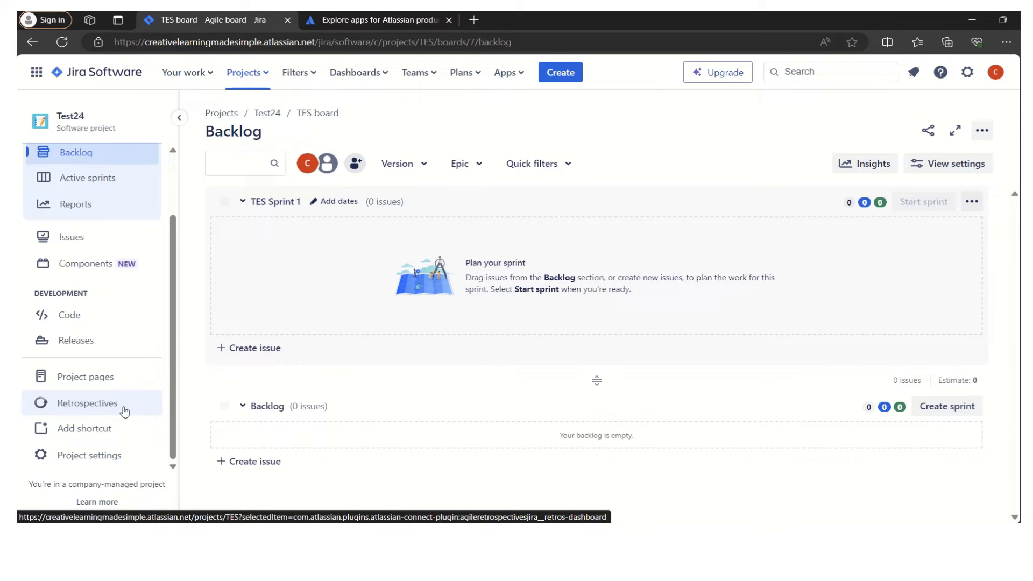
Search the Marketplace for 'Retrospective' and start a free trial of Agile Retrospectives for Jira
left_click(409, 24)
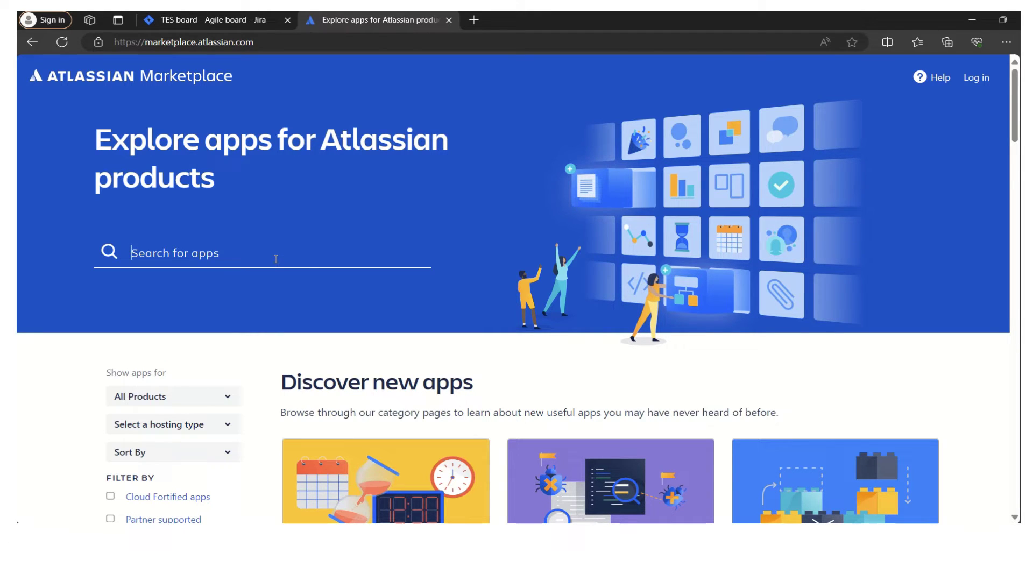
type("Retrospecti")
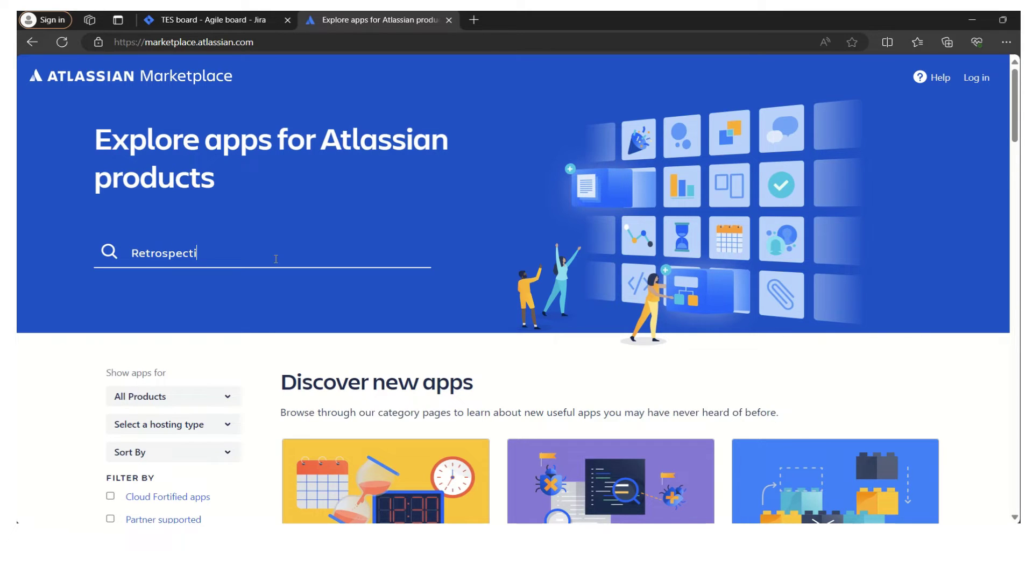
type("ve")
key("Return")
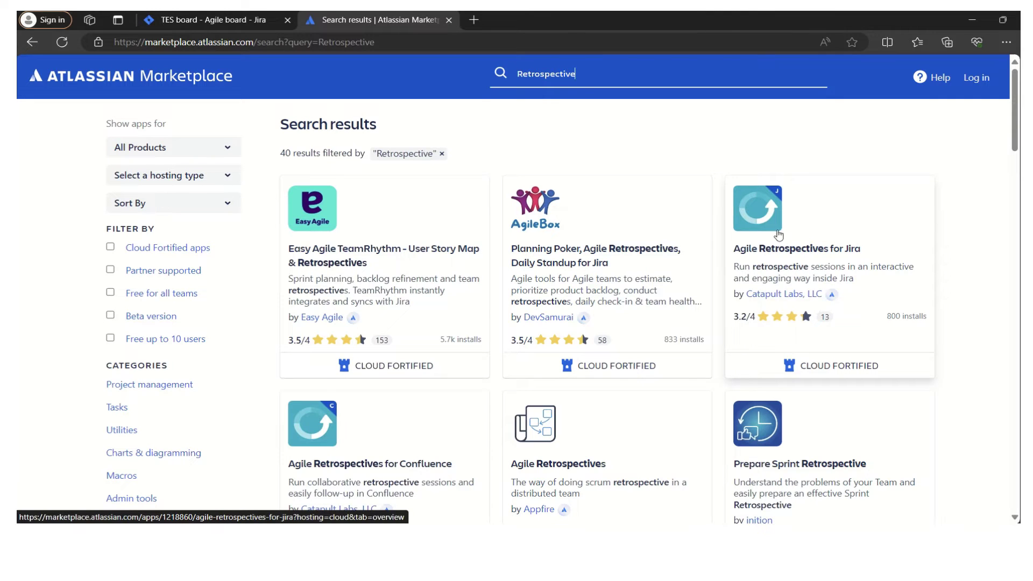
left_click(763, 208)
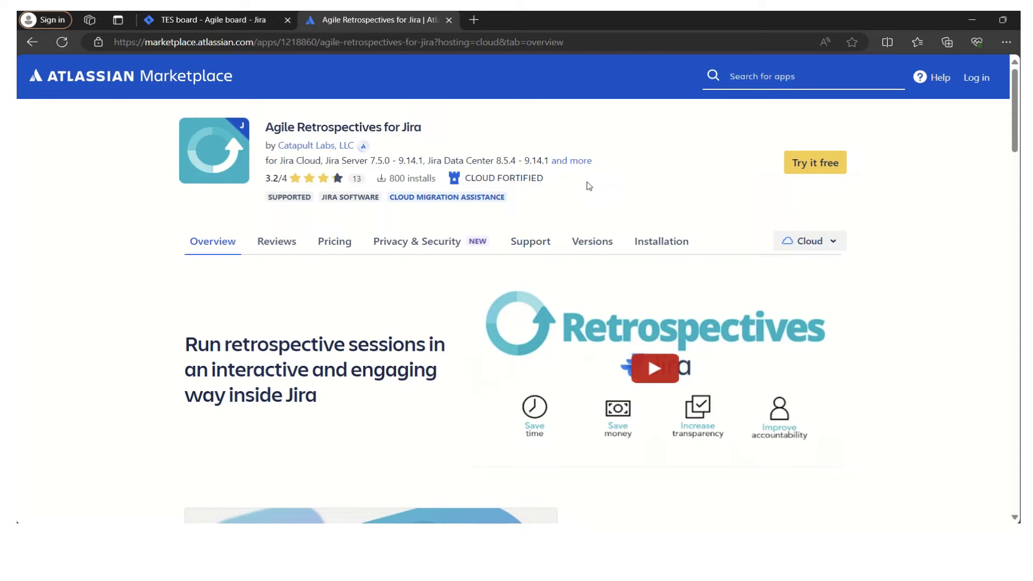
left_click(817, 163)
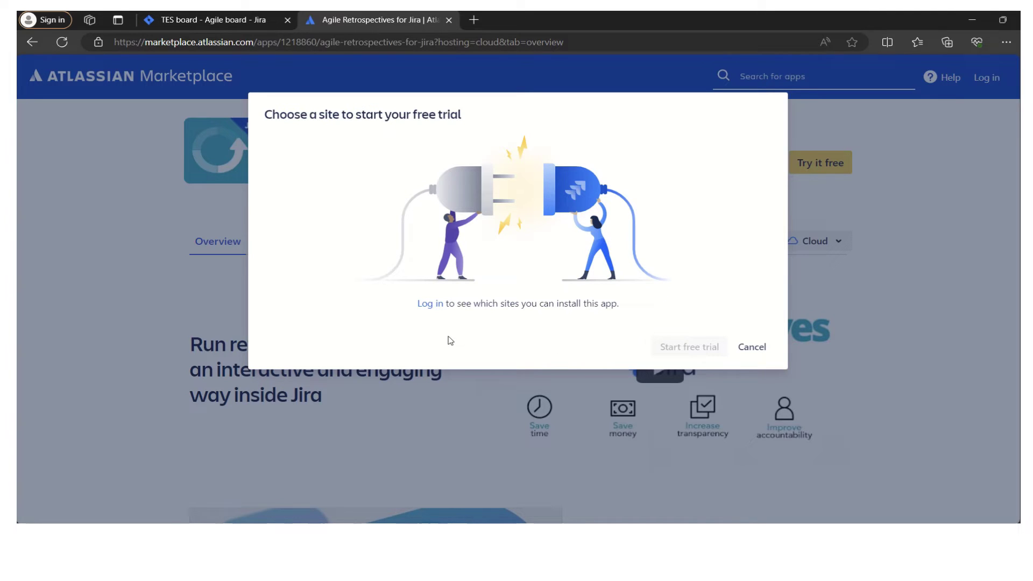
Log in, select the creativelearningmadesimple site, then dismiss the trial dialog and return to Jira
left_click(222, 21)
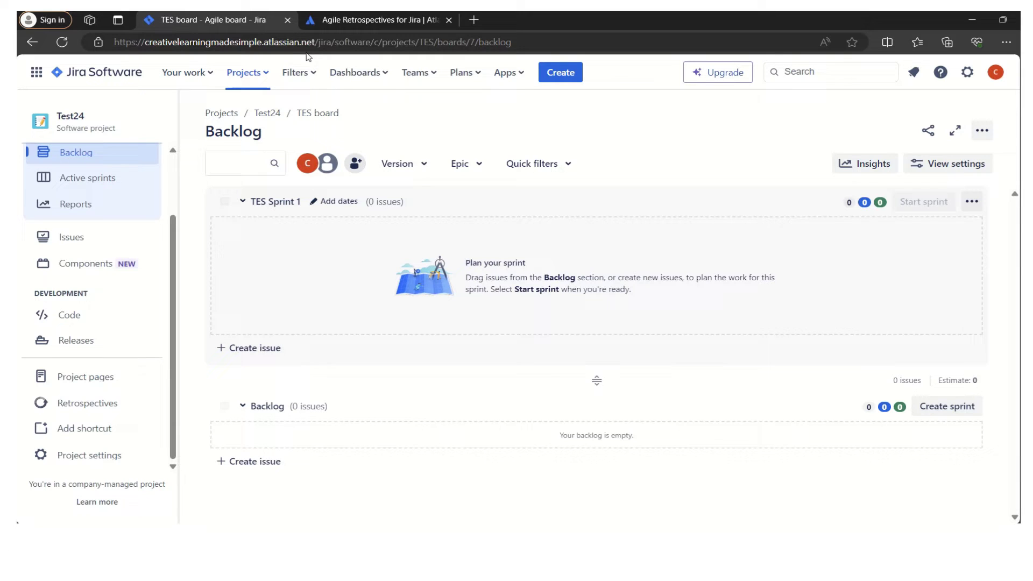
left_click(383, 20)
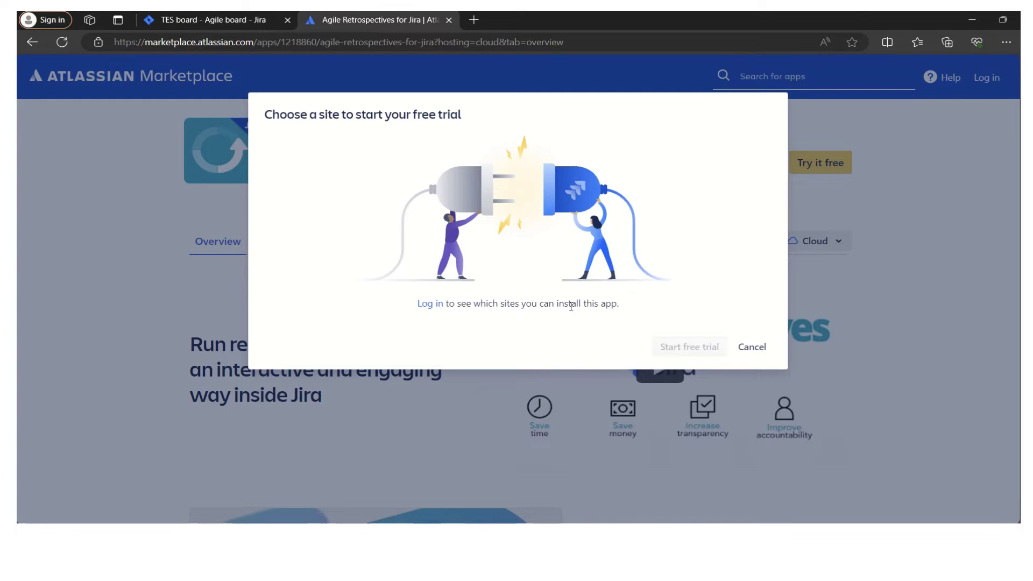
left_click(431, 307)
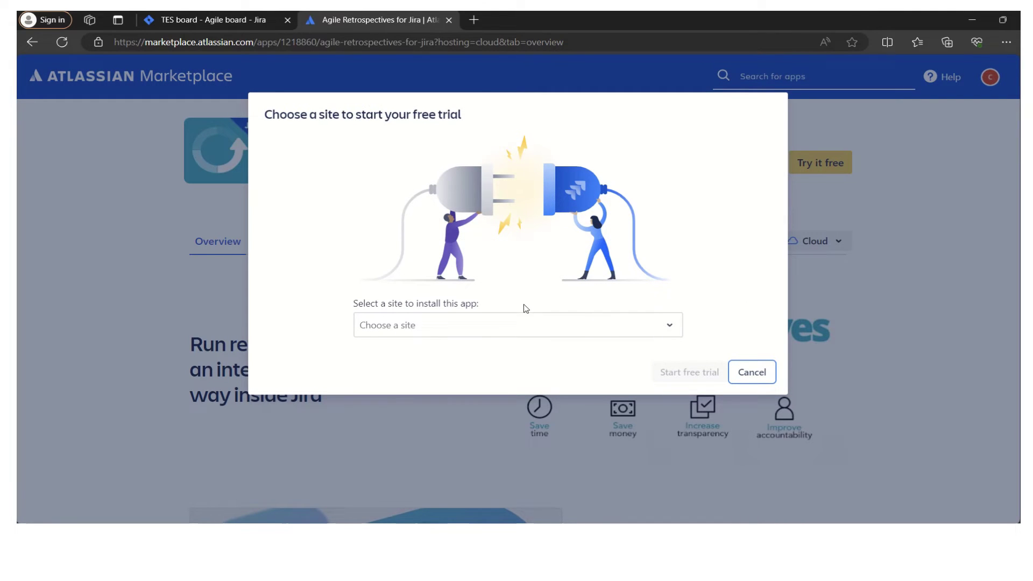
left_click(670, 333)
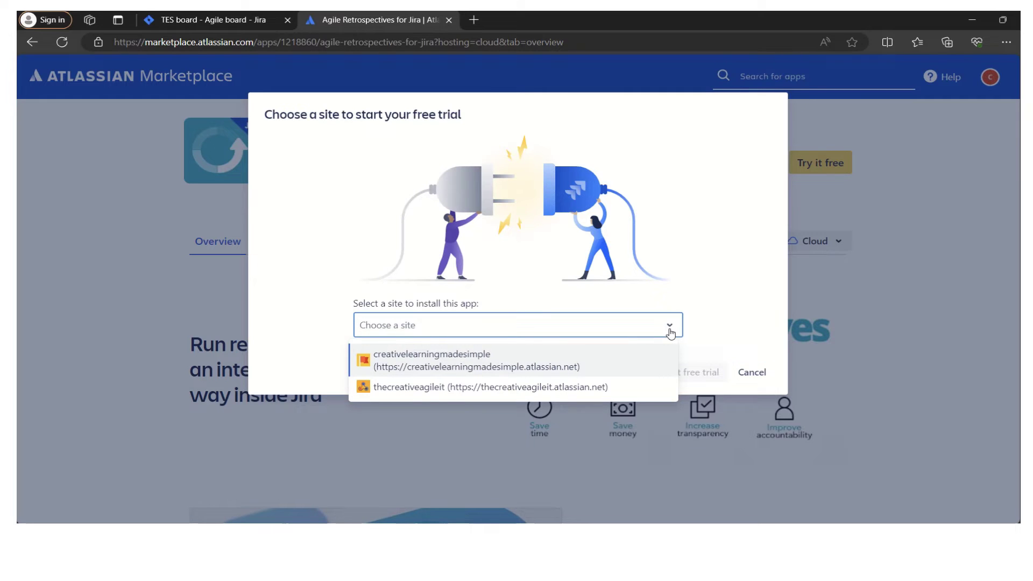
left_click(465, 359)
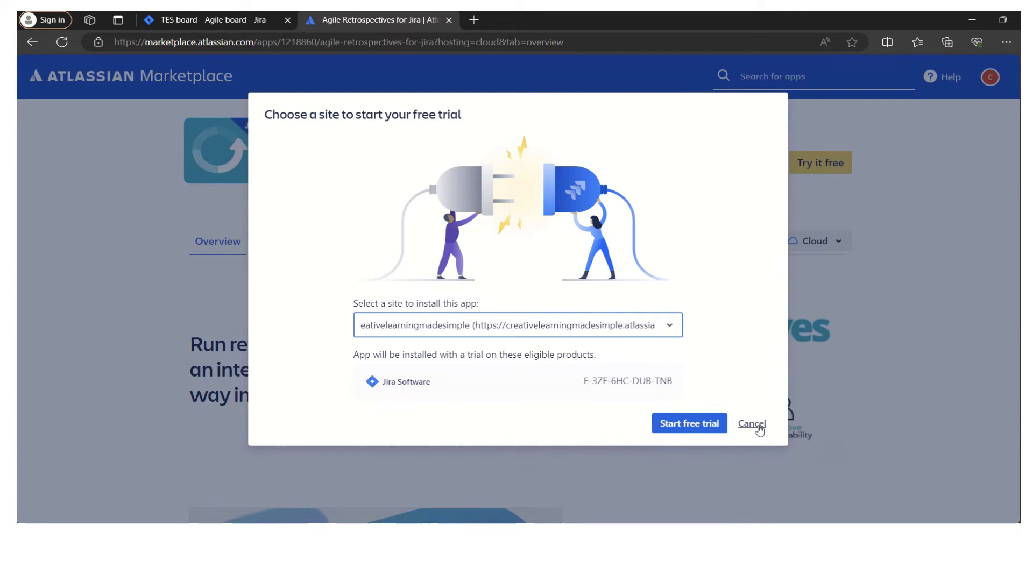
left_click(753, 425)
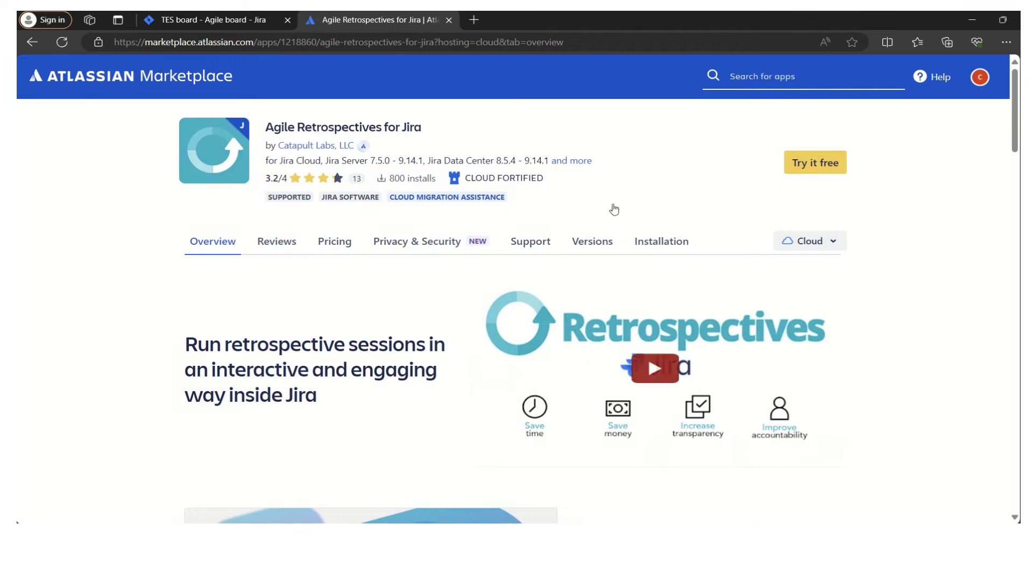
left_click(215, 24)
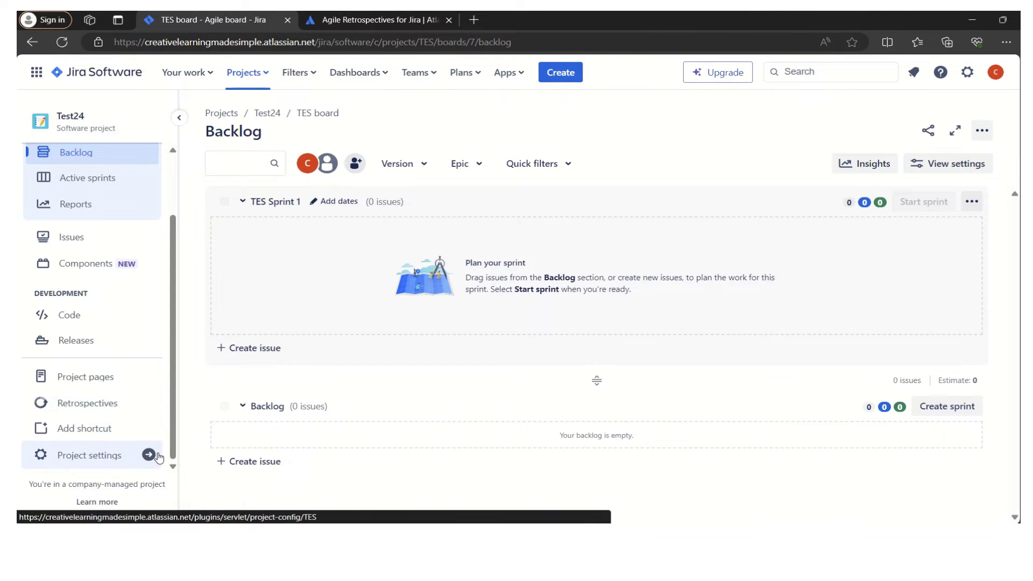
Open Test24 project settings in a new tab and go to Apps > Retrospectives
right_click(99, 458)
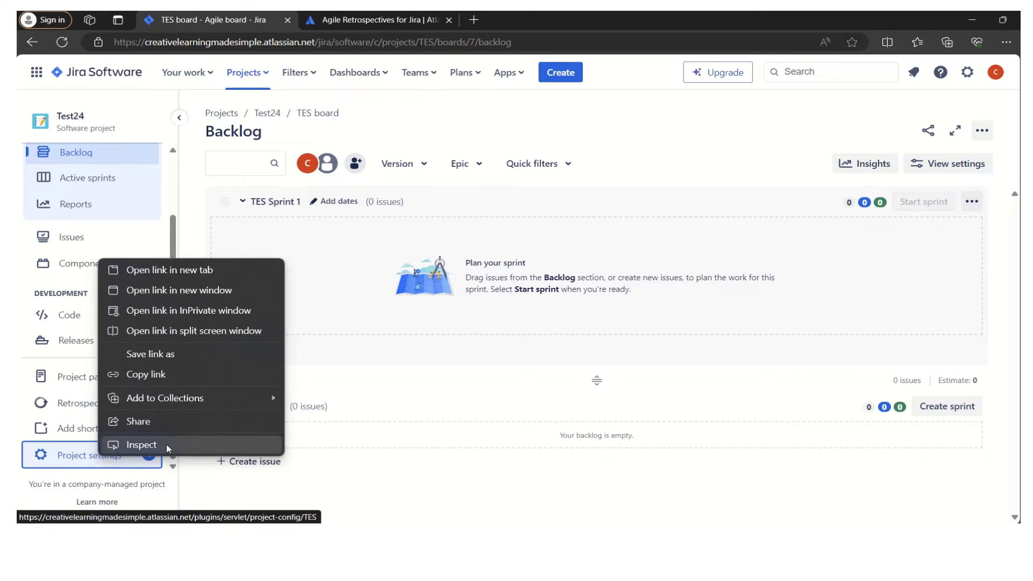
left_click(218, 270)
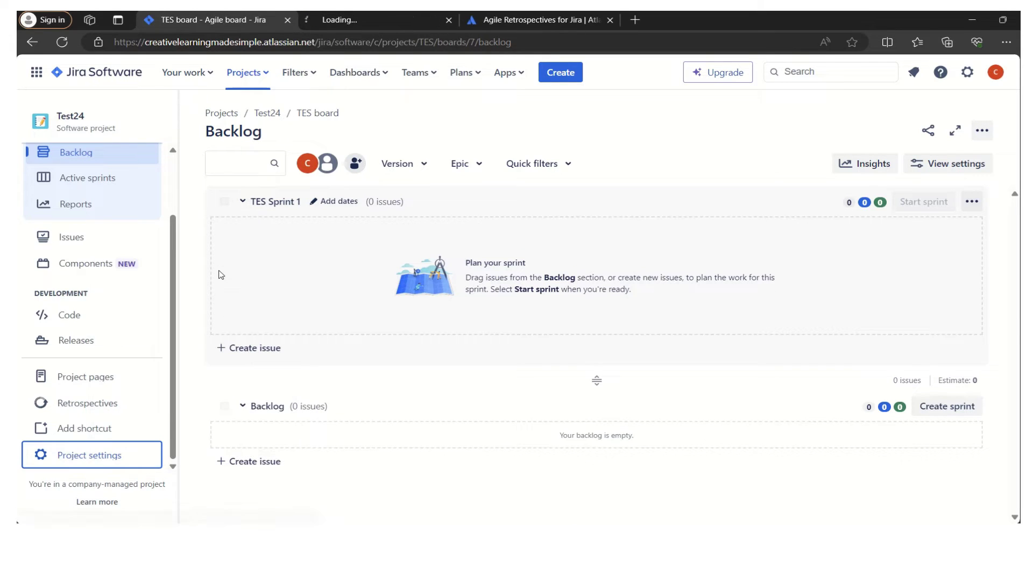
left_click(398, 28)
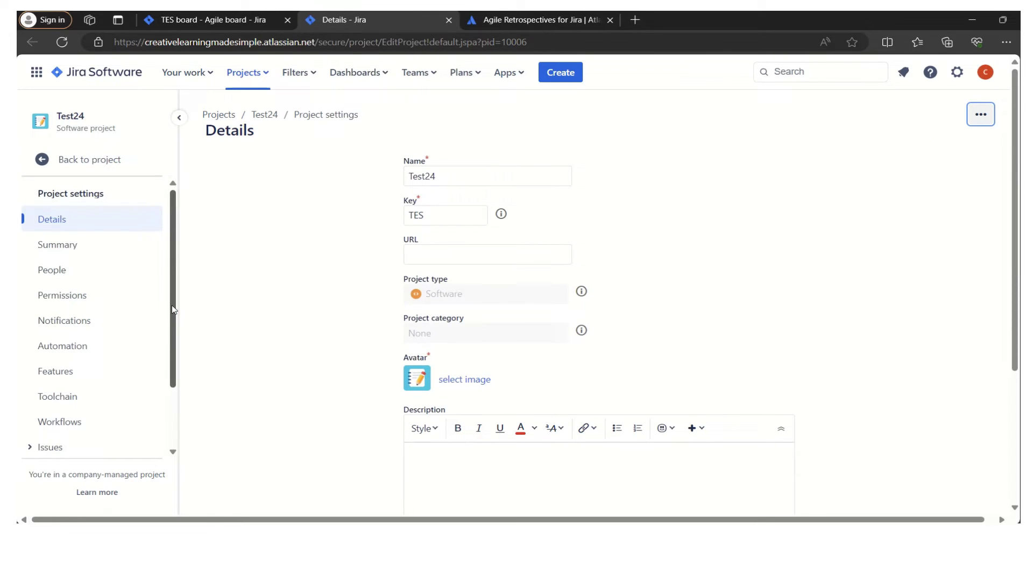
scroll(167, 337, "down", 3)
left_click(51, 418)
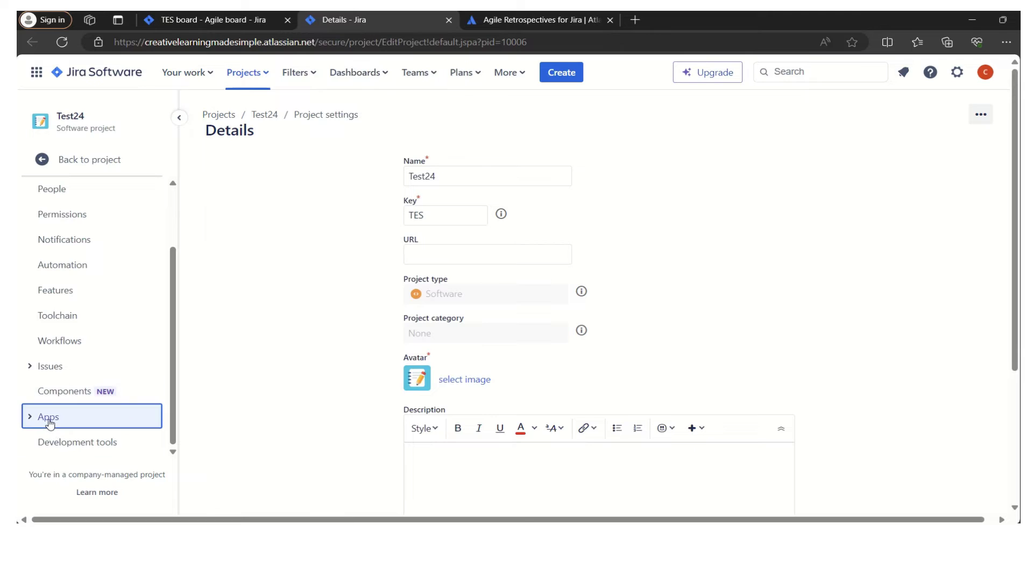
scroll(169, 374, "down", 2)
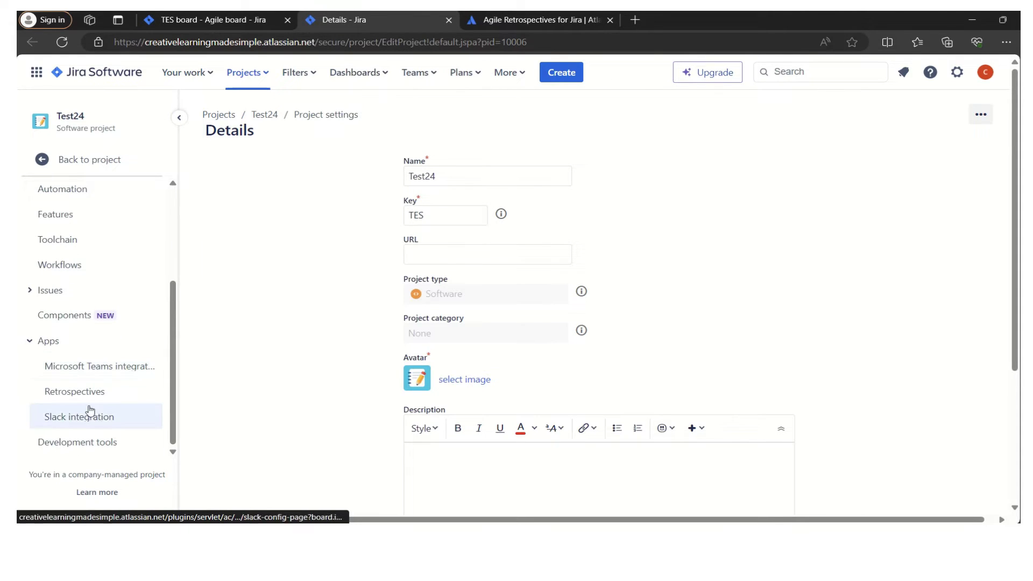
left_click(92, 397)
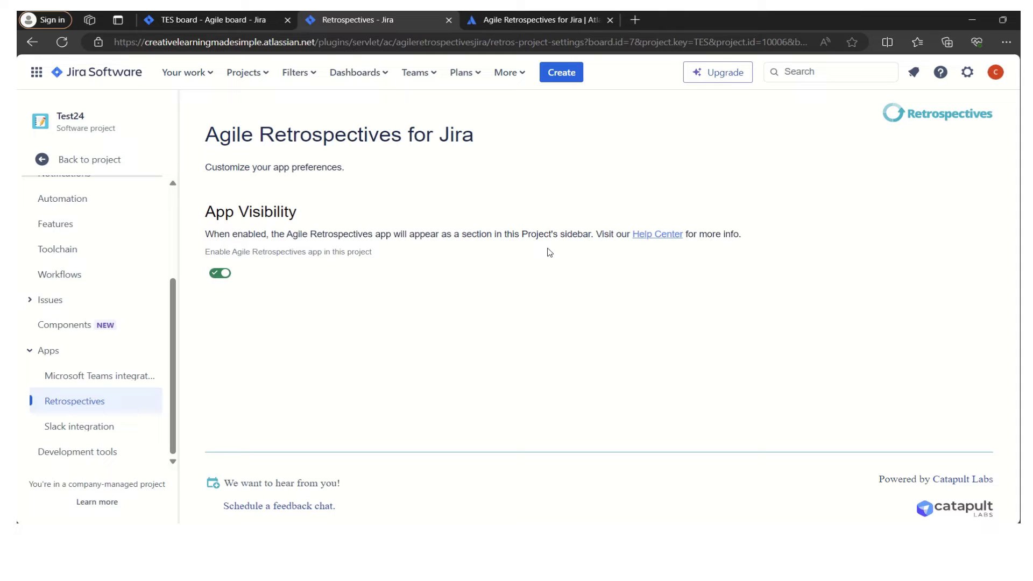
Switch on Agile Retrospectives visibility, then reload the TES backlog so Retrospectives appears
left_click(216, 274)
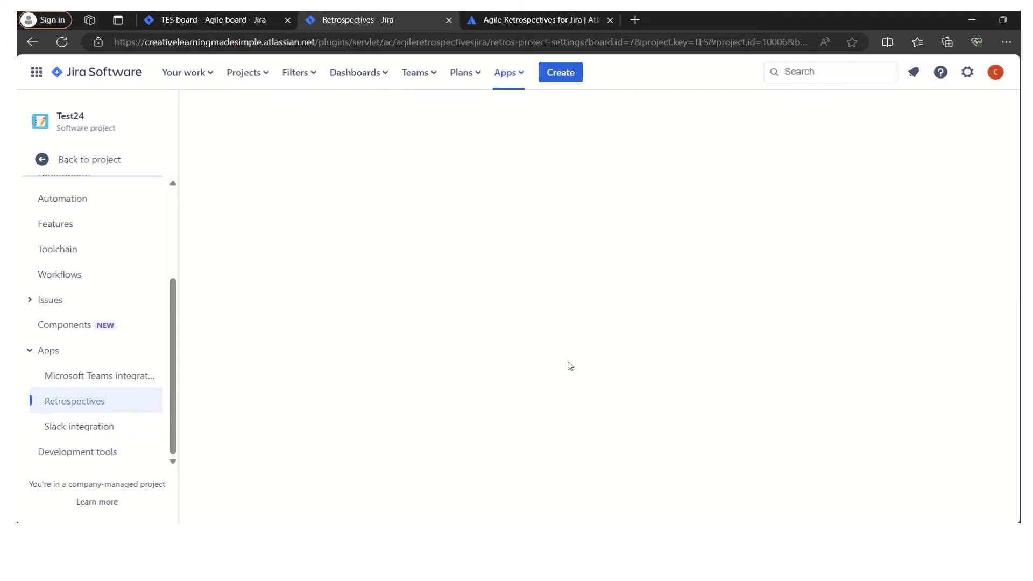
left_click(224, 24)
key("F5")
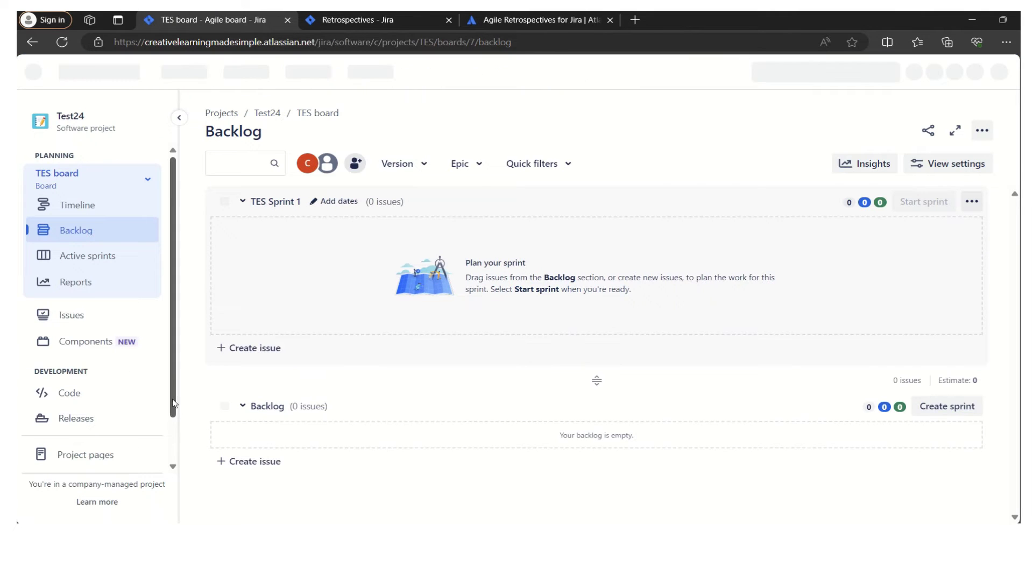
left_click_drag(173, 399, 170, 446)
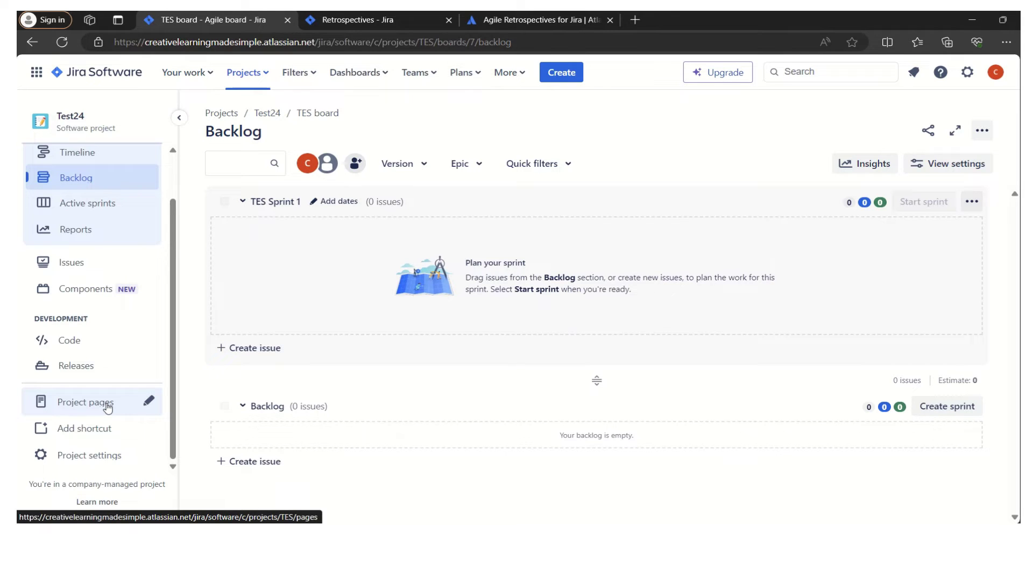
left_click(395, 21)
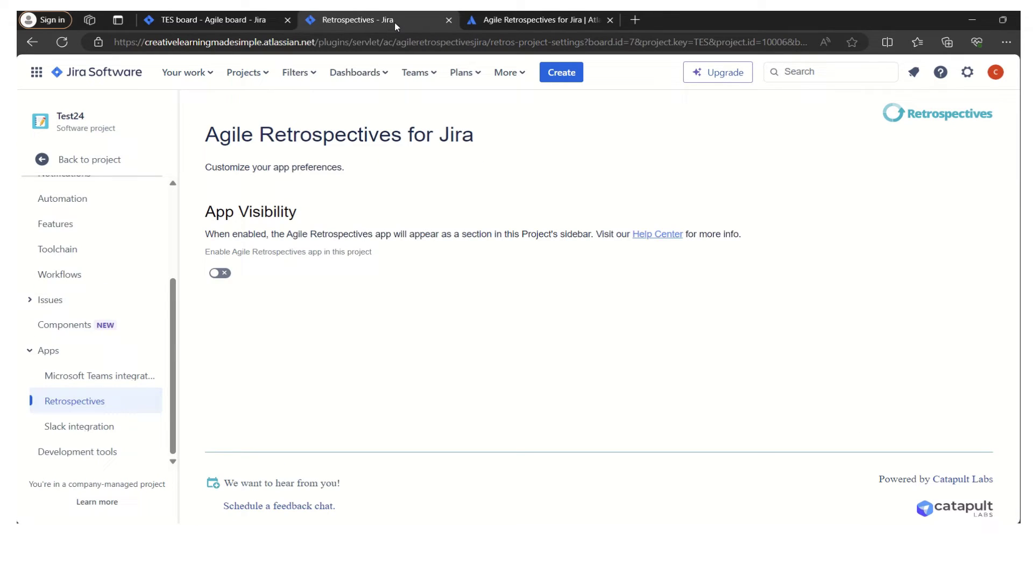
left_click(230, 276)
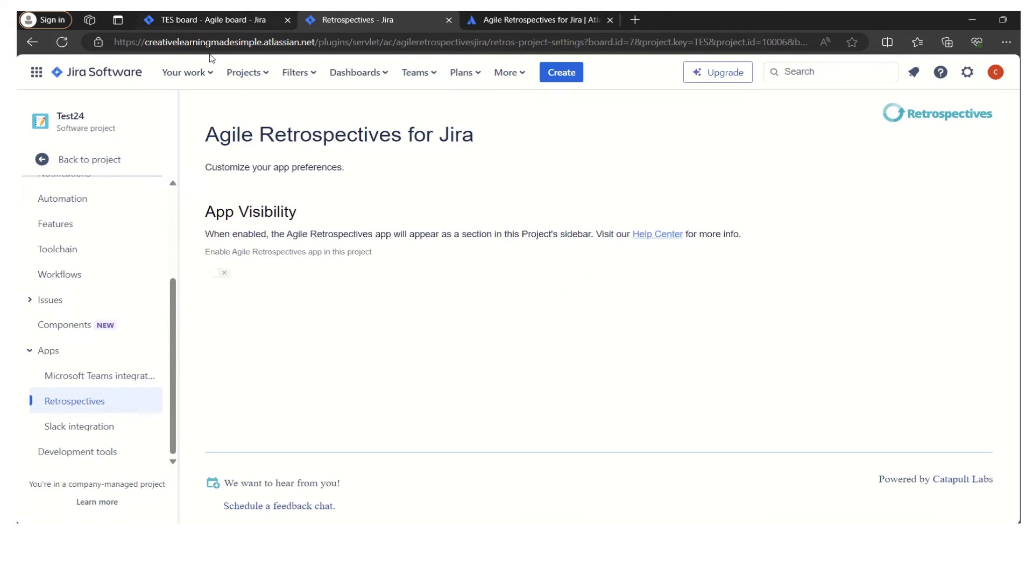
left_click(233, 21)
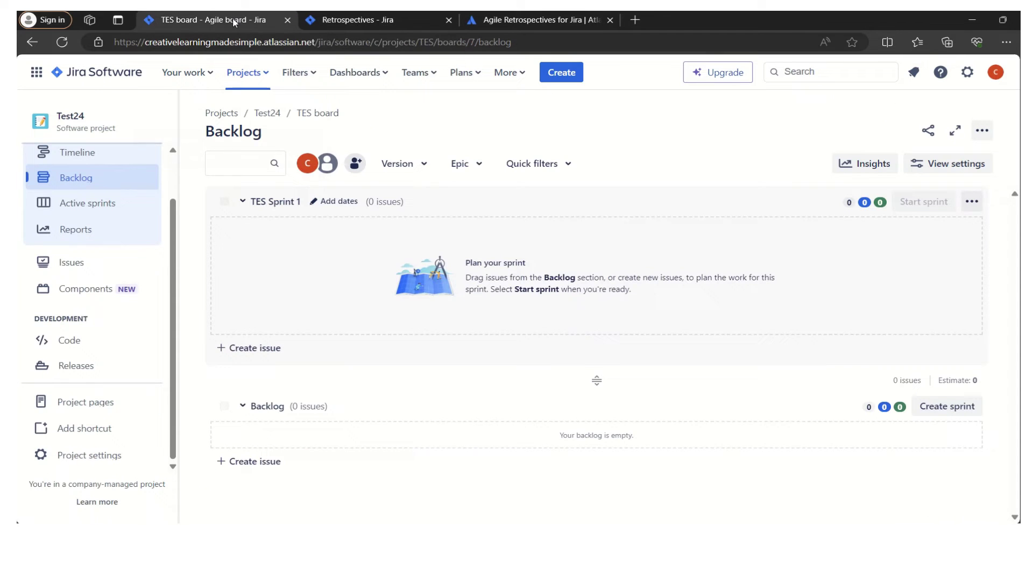
left_click(66, 45)
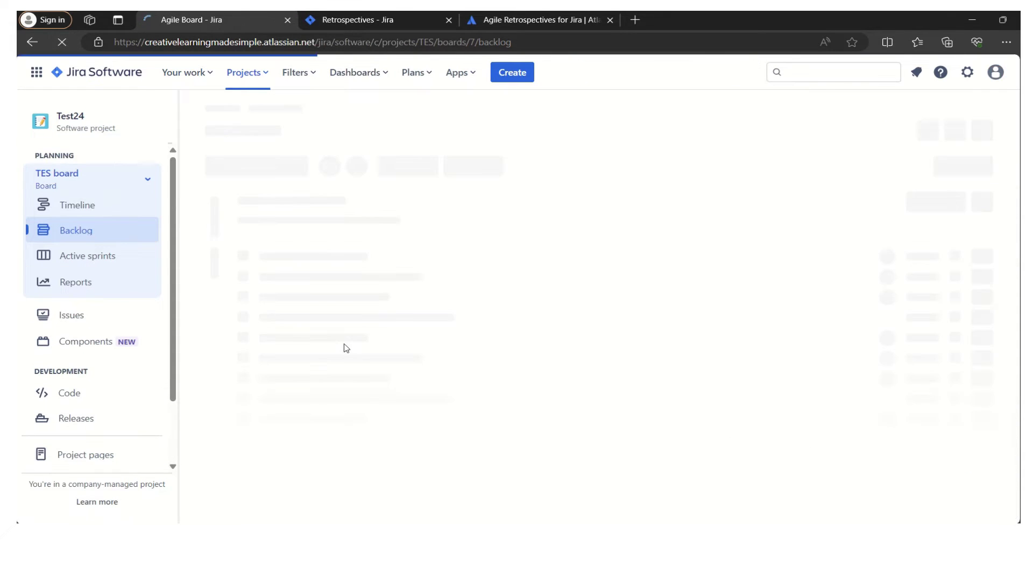
scroll(172, 421, "down", 2)
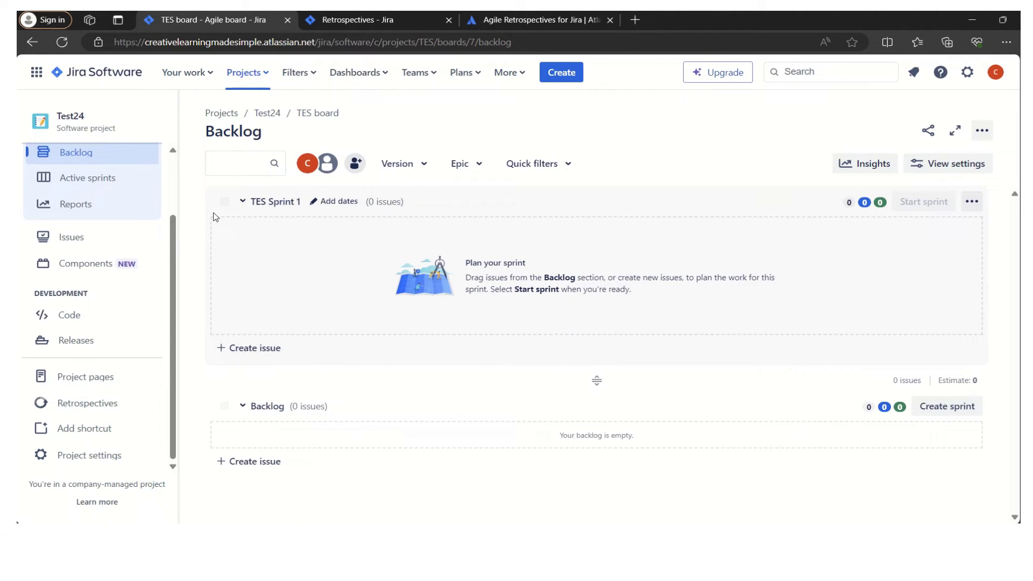
Create a What went well retrospective named 'Sprint 2 - Retro' and save the session
left_click(117, 412)
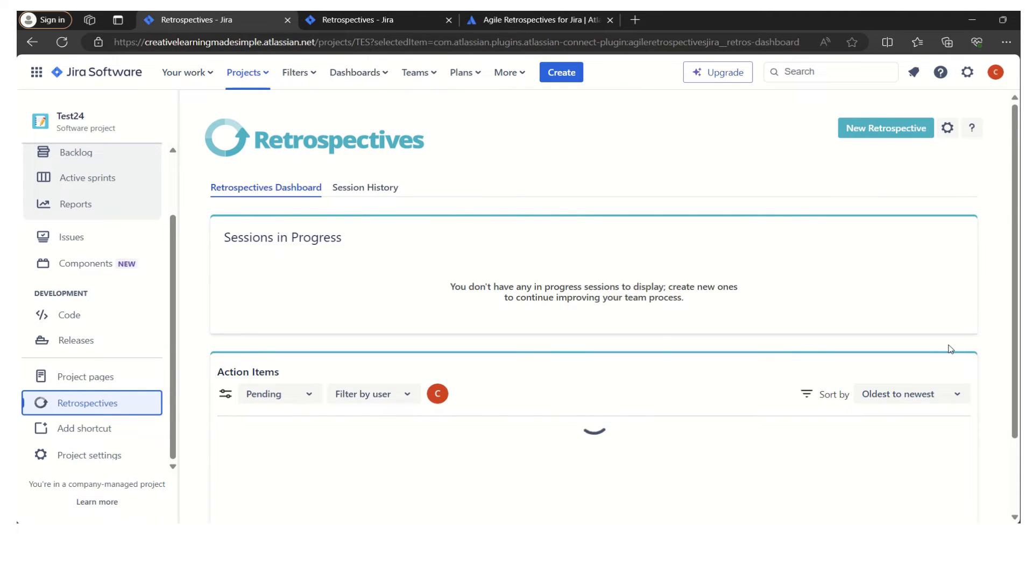
left_click(890, 132)
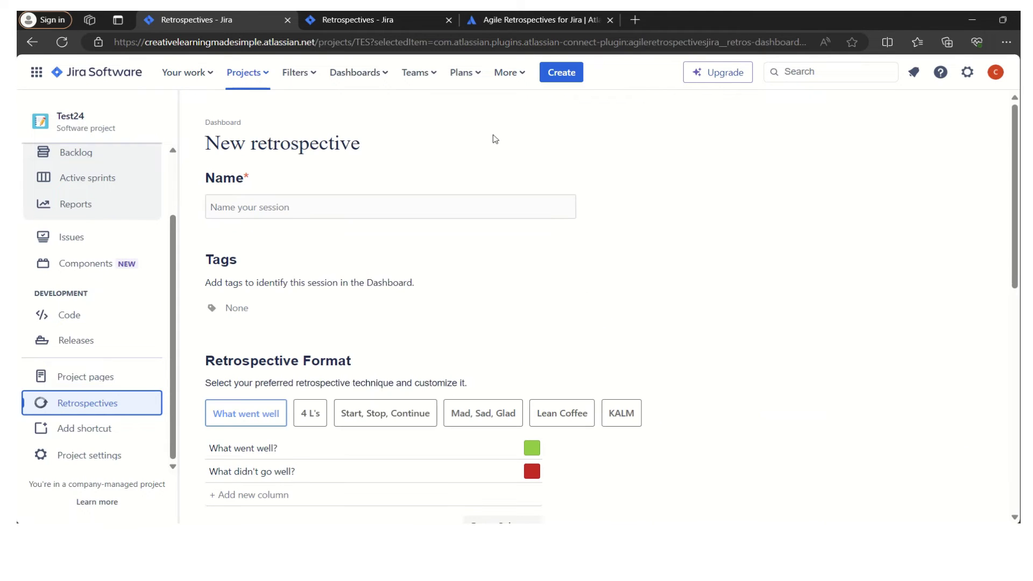
left_click(356, 205)
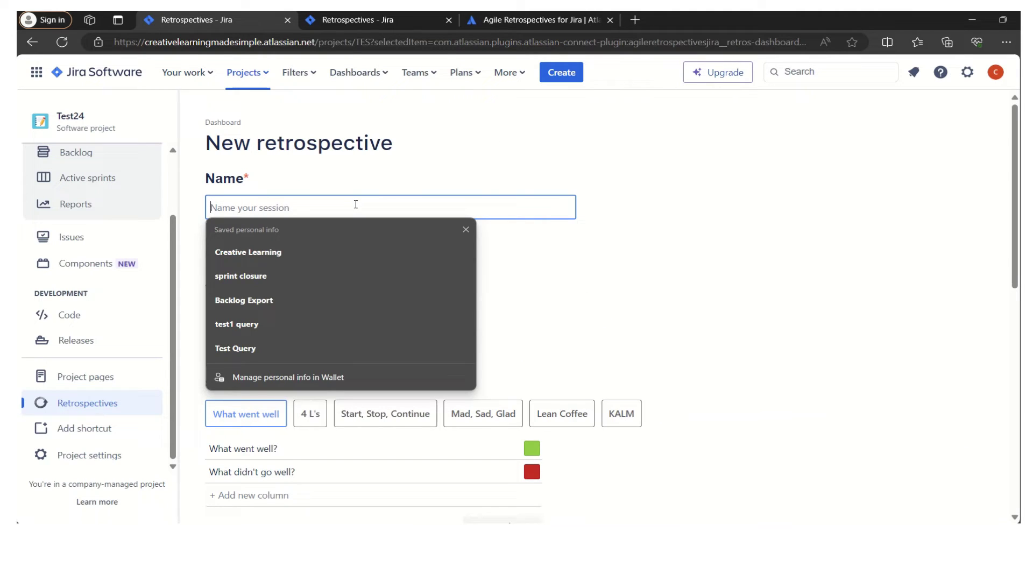
type("Sprint 2")
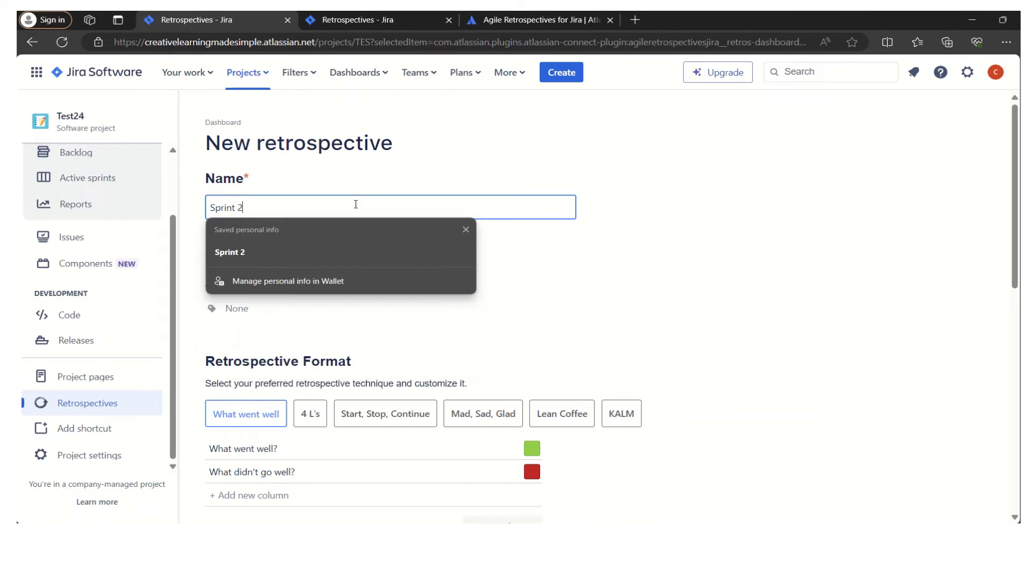
type(" - Retro")
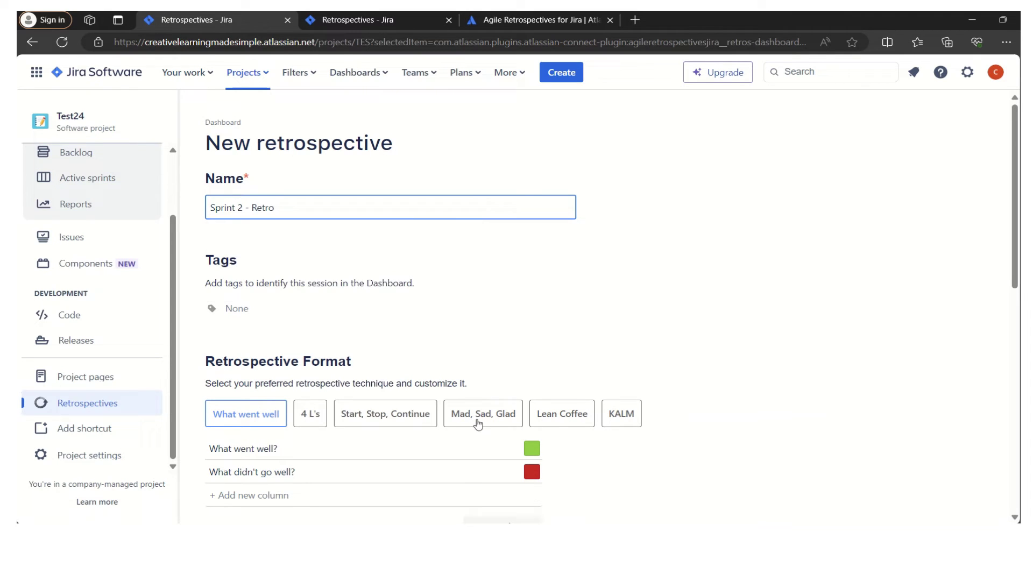
left_click_drag(1016, 279, 1016, 351)
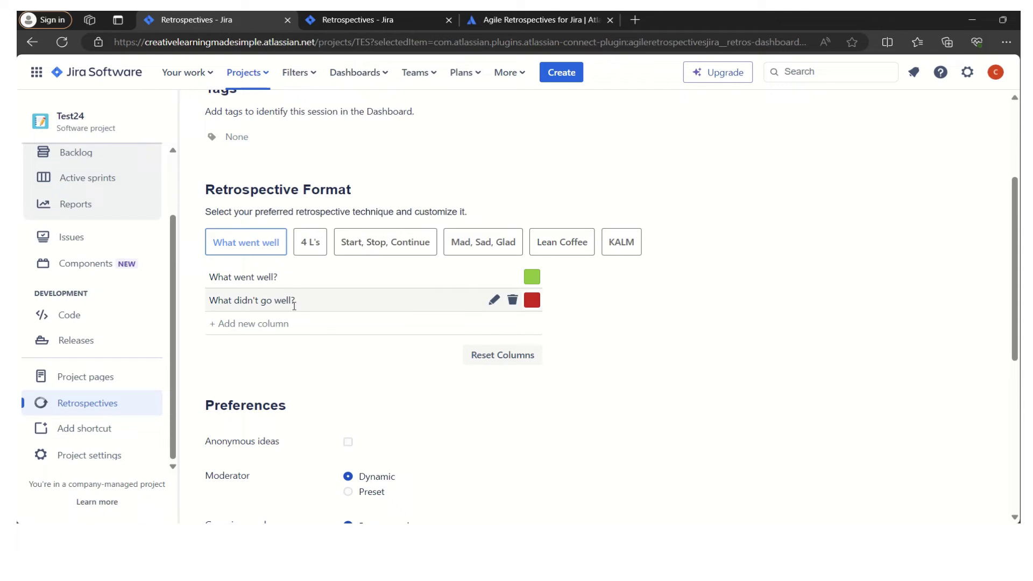
left_click_drag(1015, 340, 1010, 444)
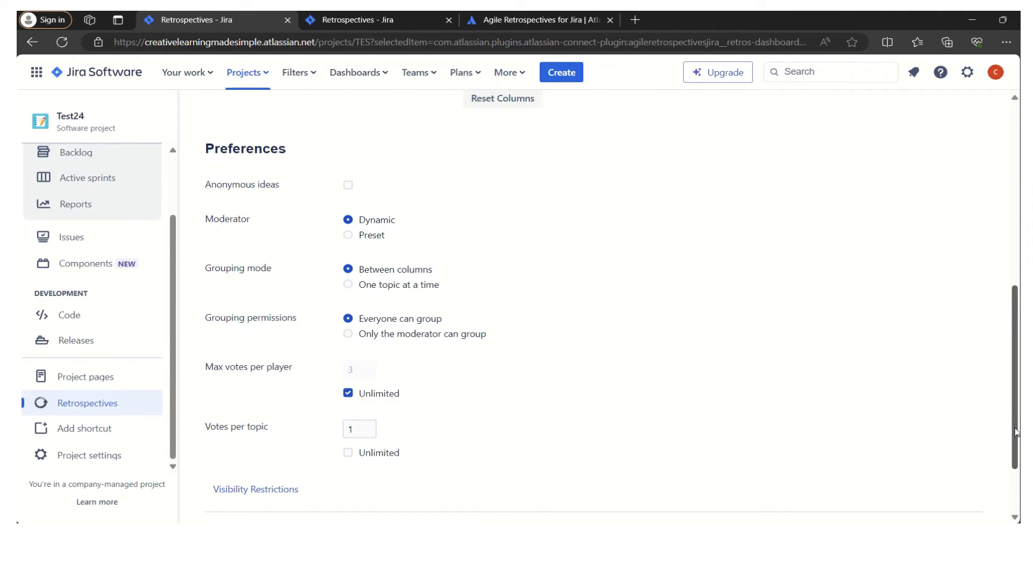
scroll(359, 429, "down", 2)
left_click(906, 447)
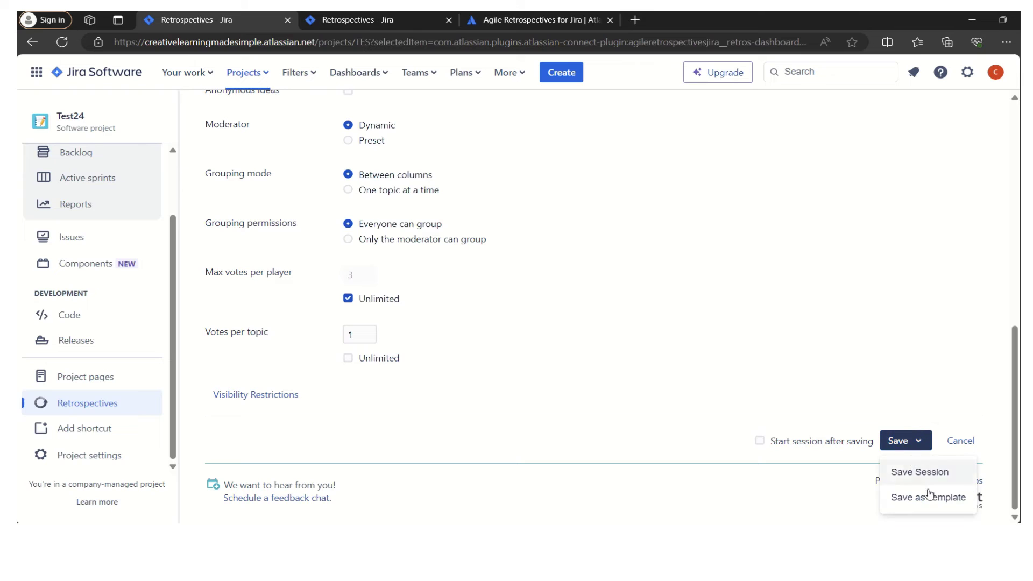
left_click(922, 473)
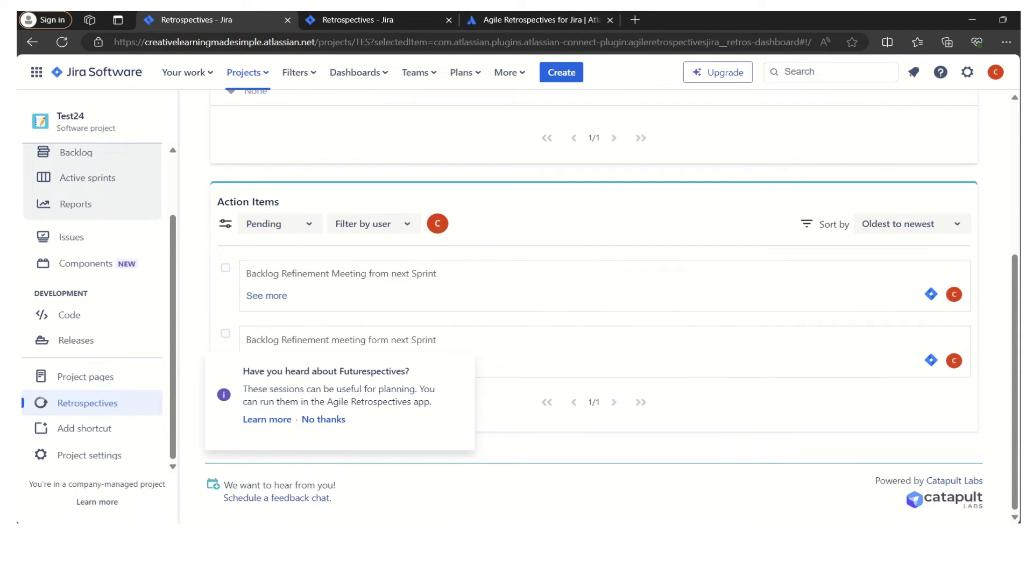
Join the Sprint 2 - Retro session from the dashboard and get it started
scroll(1015, 196, "up", 5)
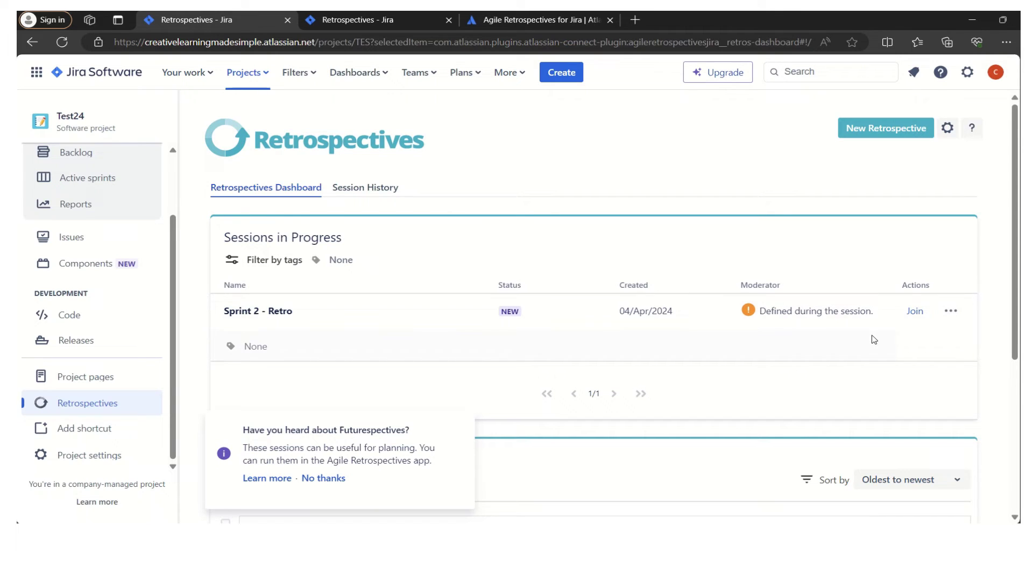
left_click(918, 314)
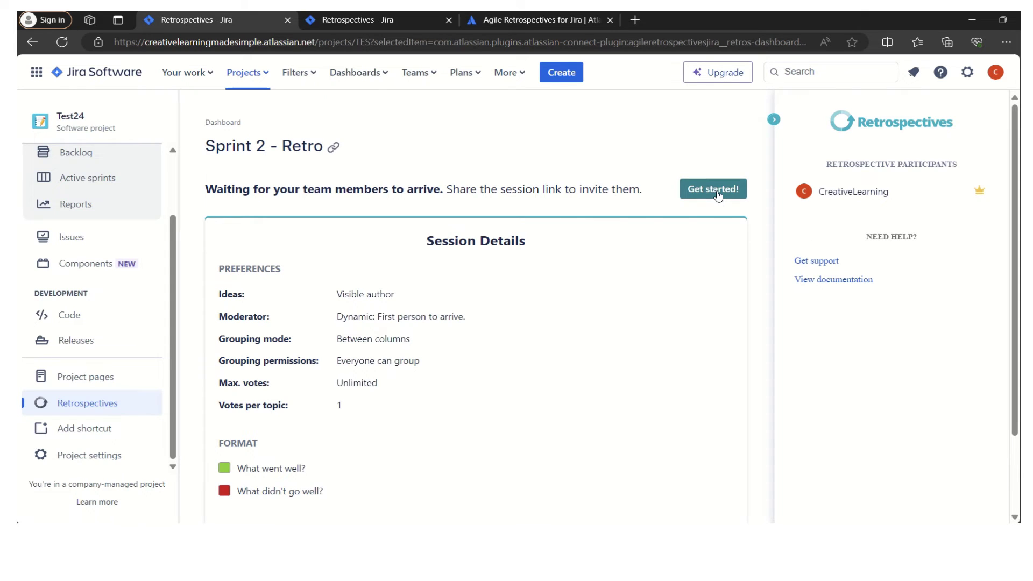
left_click(718, 195)
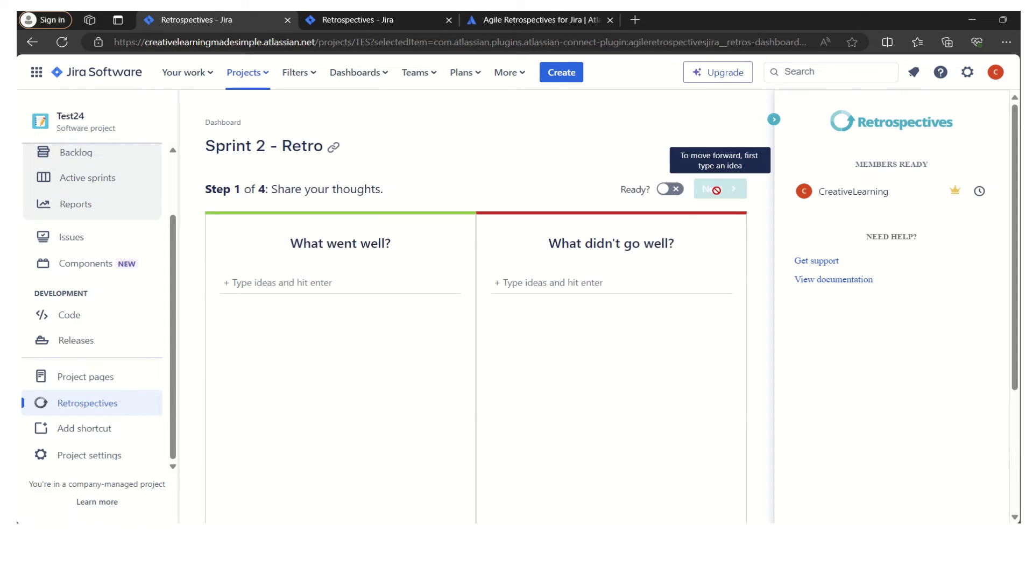
Collapse the side panel and add 'Team collaboration was good' and 'Commitment from team' under What went well?
left_click(775, 120)
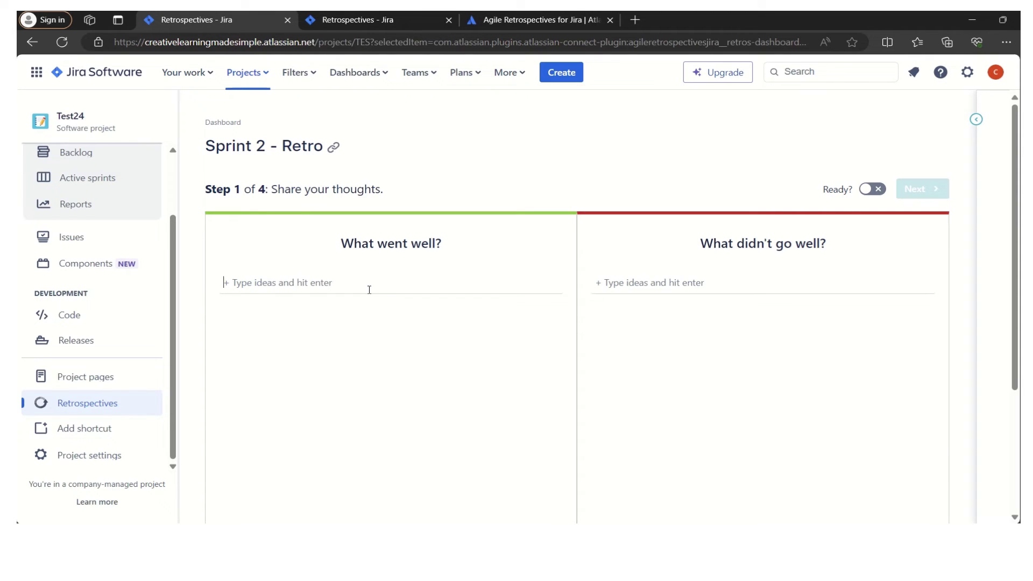
type("Team collaboratoin ")
type("was g")
key("BackSpace")
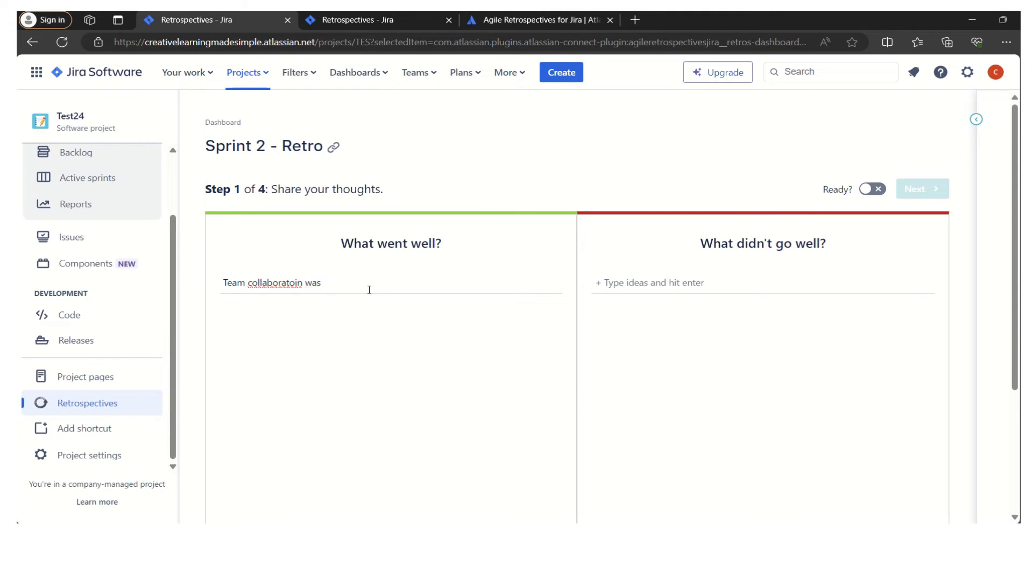
type("good")
left_click(289, 286)
left_click(328, 334)
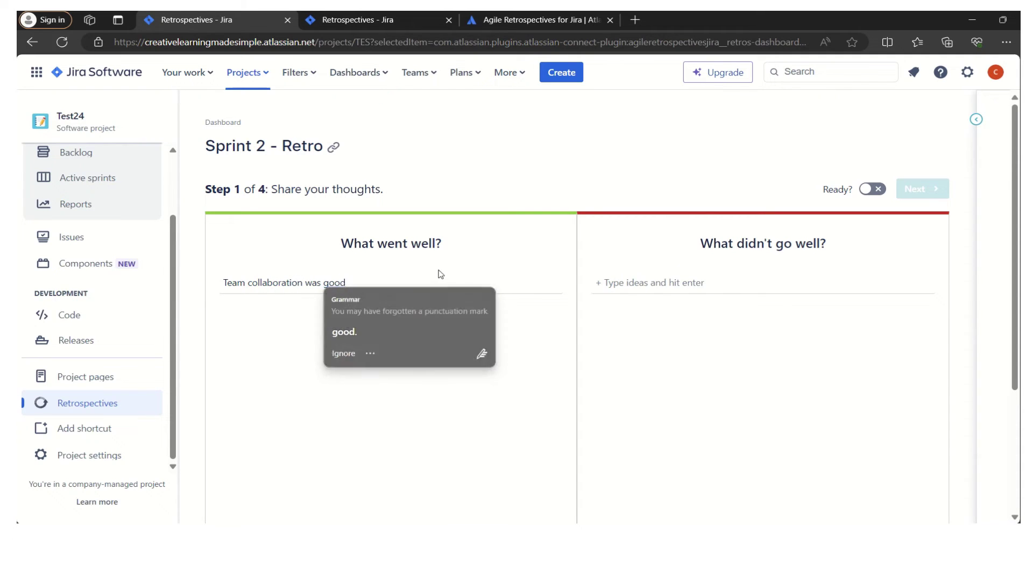
key("Return")
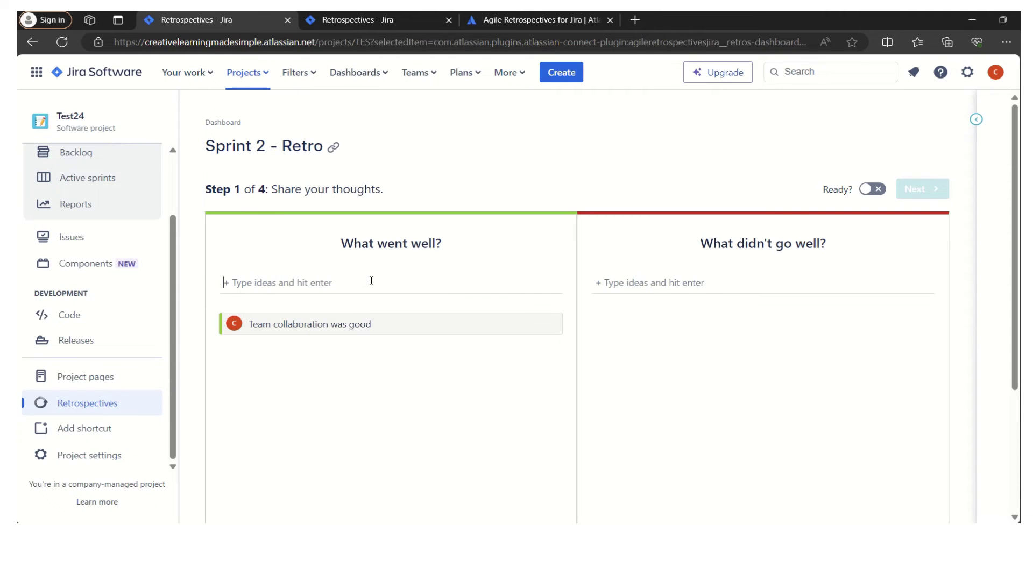
type("Commit")
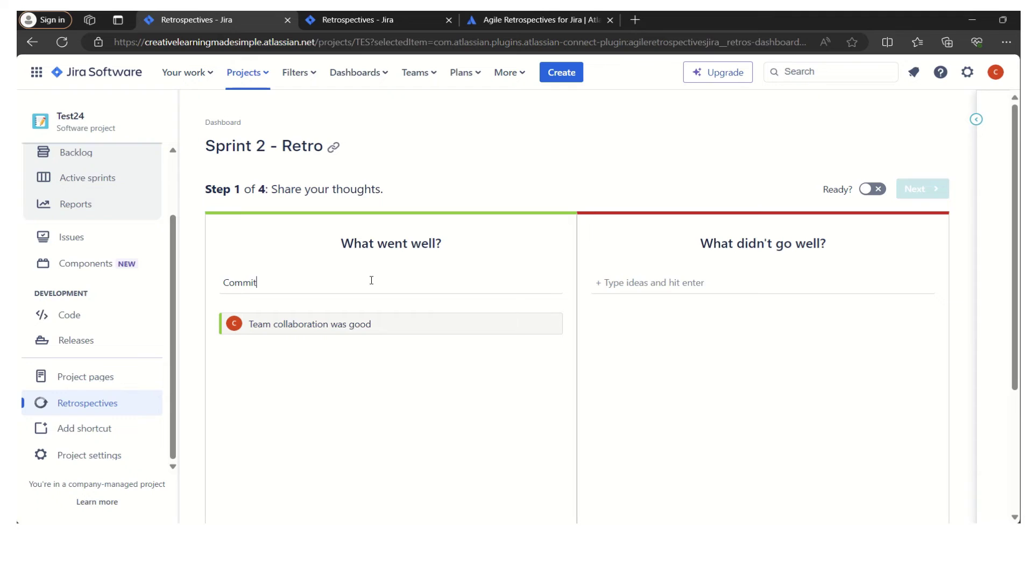
type("ment from team")
key("Return")
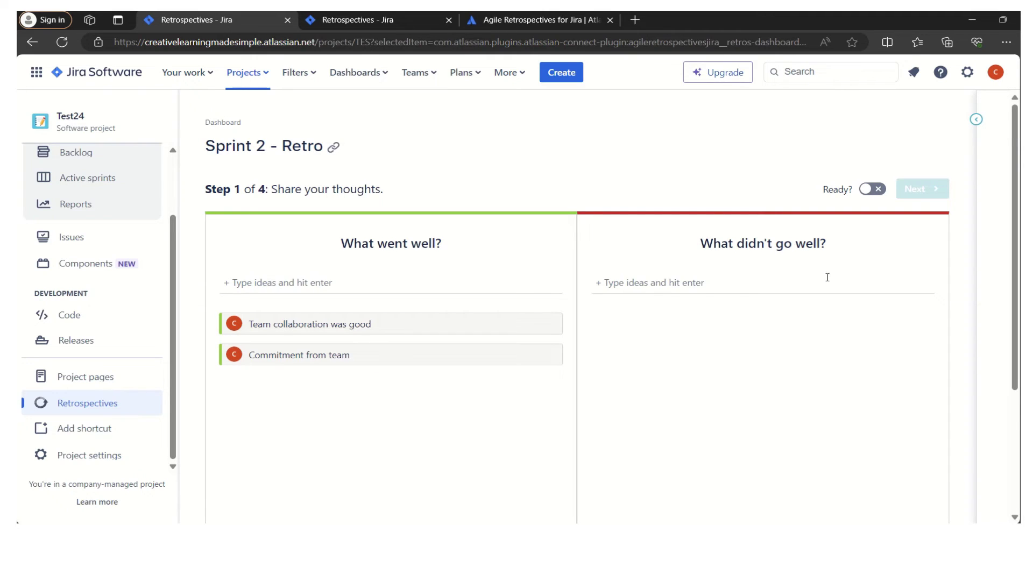
Add 'Requirement Changes were often' and 'Lengthy meetings' under What didn't go well?, then mark Ready and advance
left_click(729, 285)
type("Requirem3ent ")
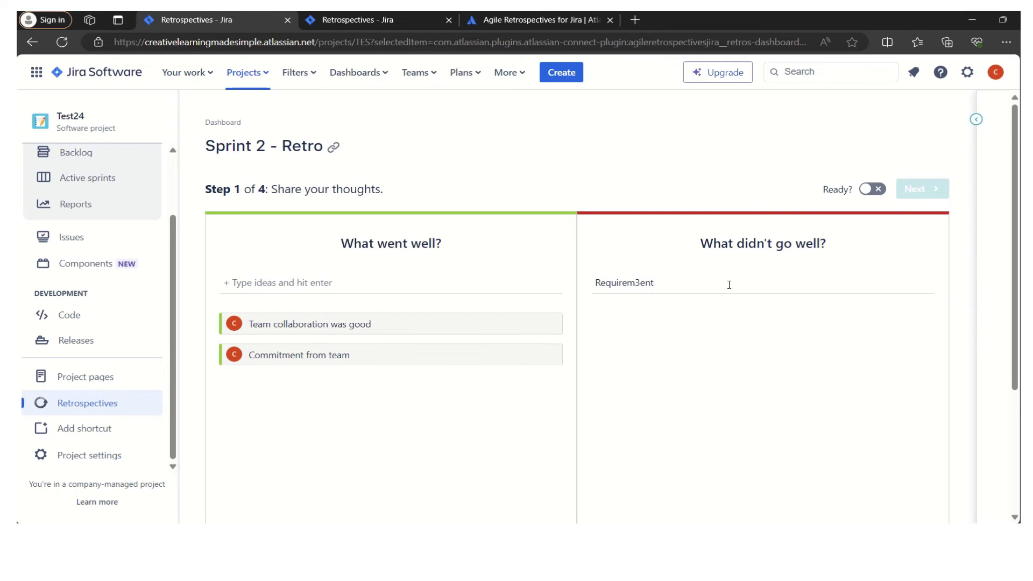
type("ent Changes were often")
key("Return")
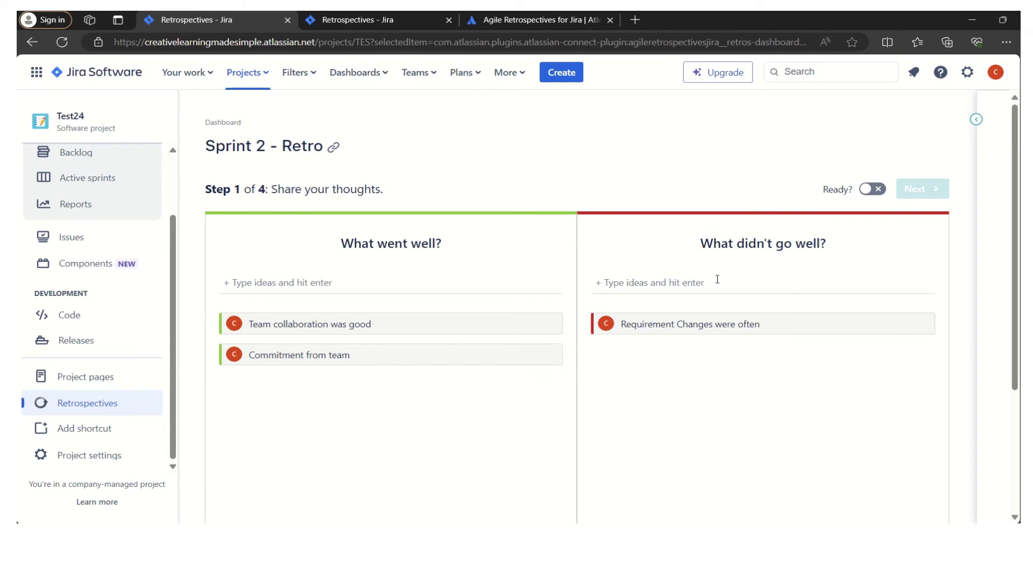
type("Len")
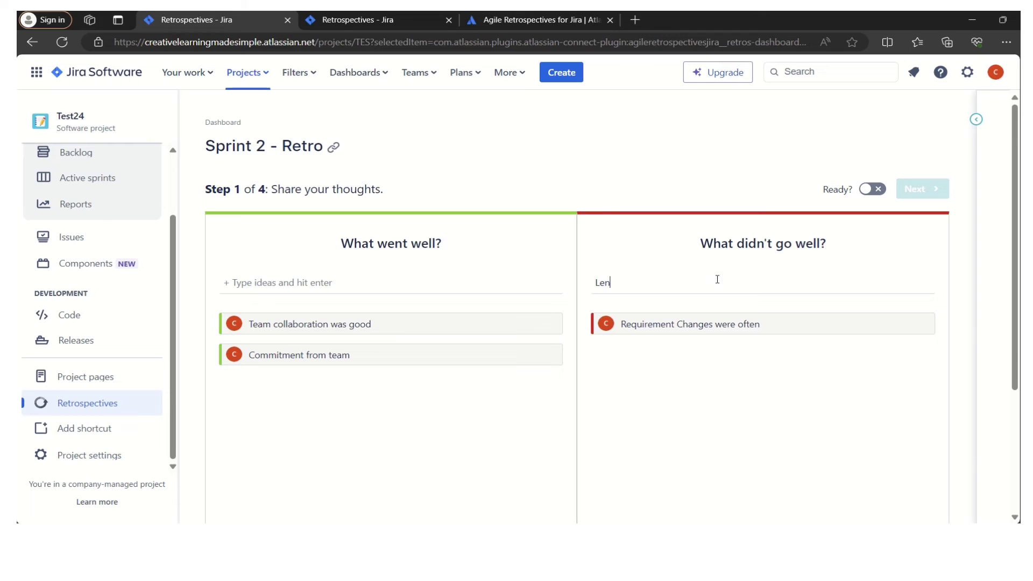
type("gthy meetings")
key("Return")
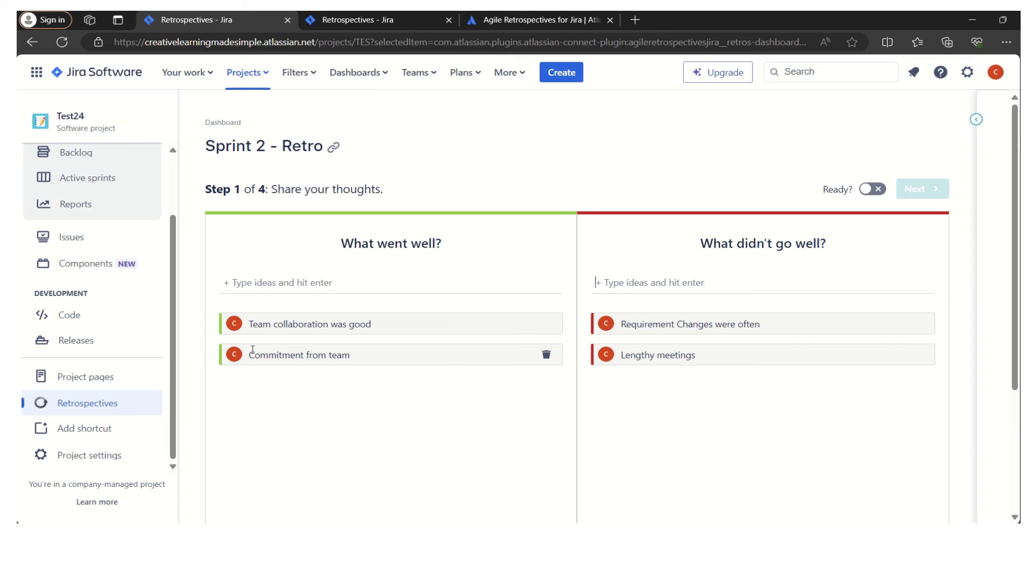
left_click(876, 189)
left_click(920, 191)
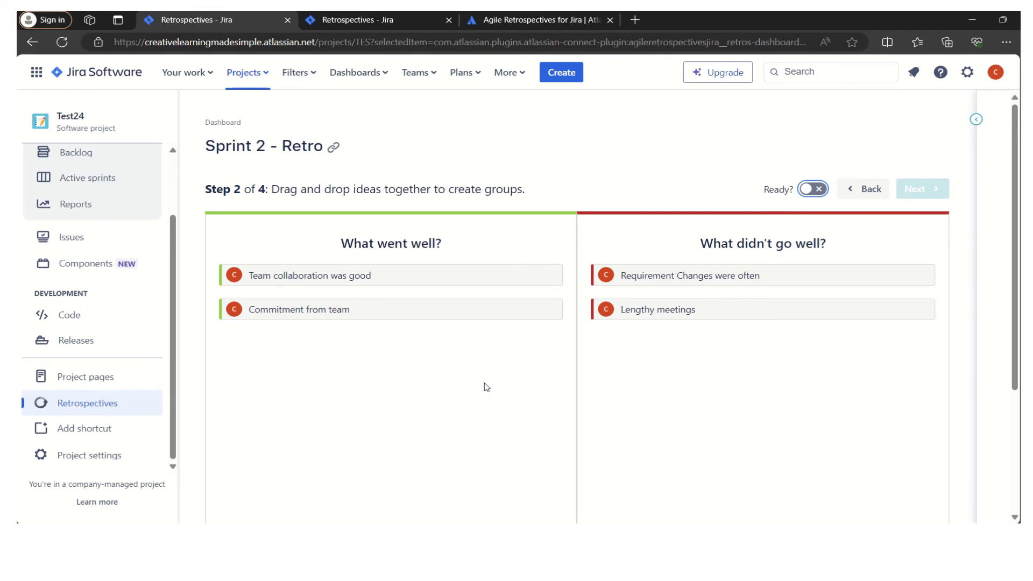
Pass grouping, up-vote 'Team collaboration was good' and 'Requirement Changes were often', then advance to action items
left_click(821, 192)
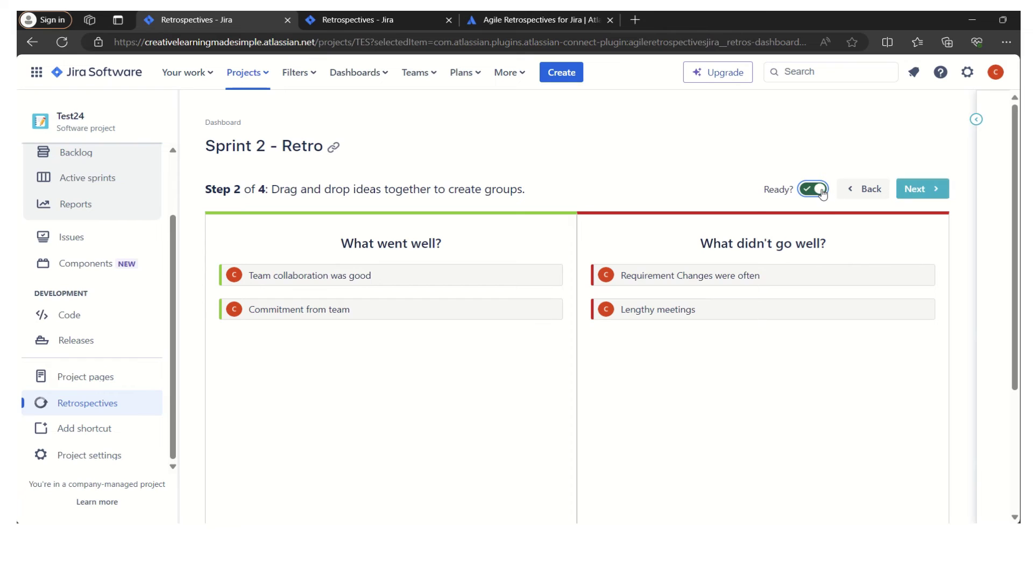
left_click(919, 189)
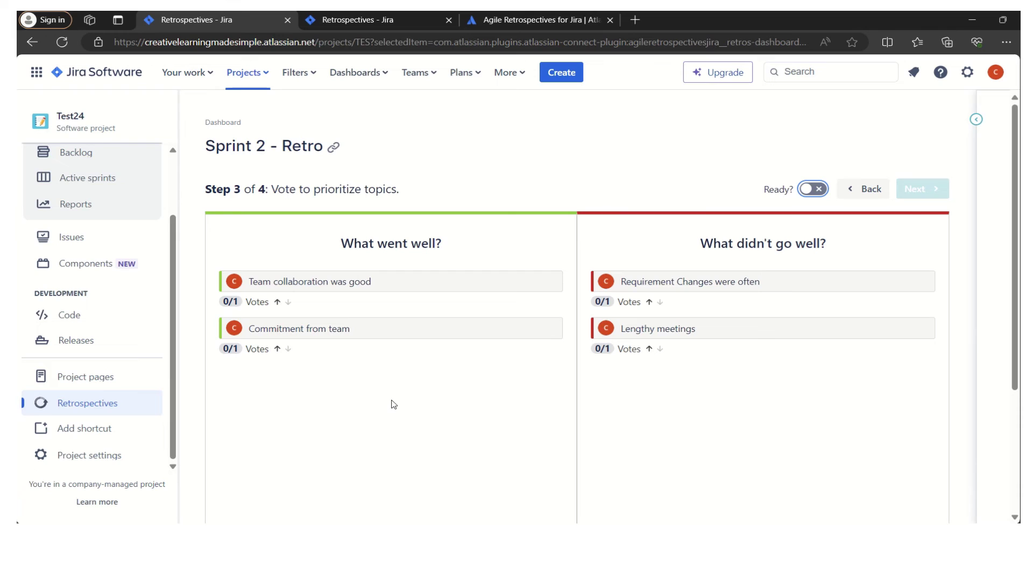
left_click(277, 302)
left_click(650, 303)
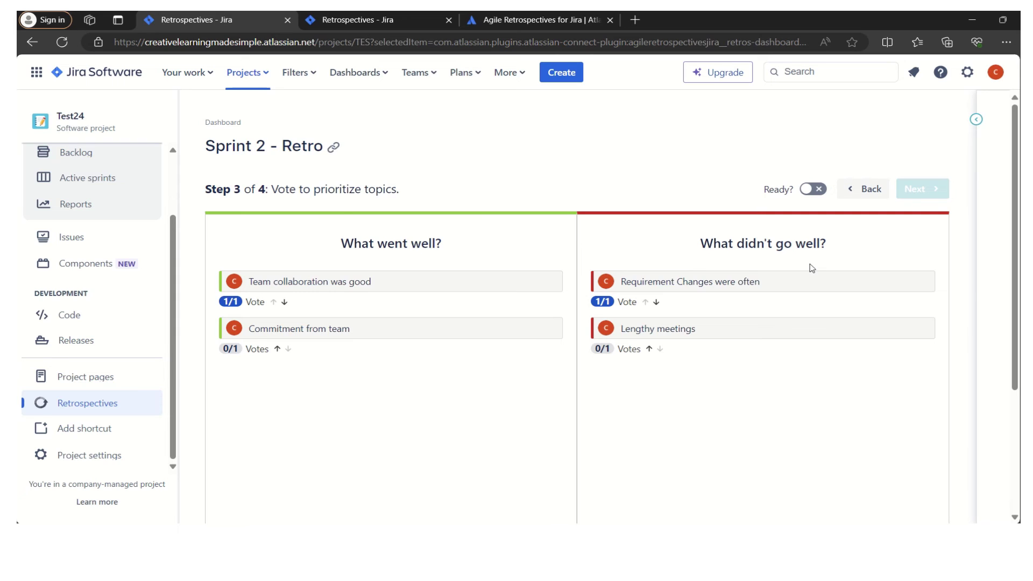
left_click(818, 189)
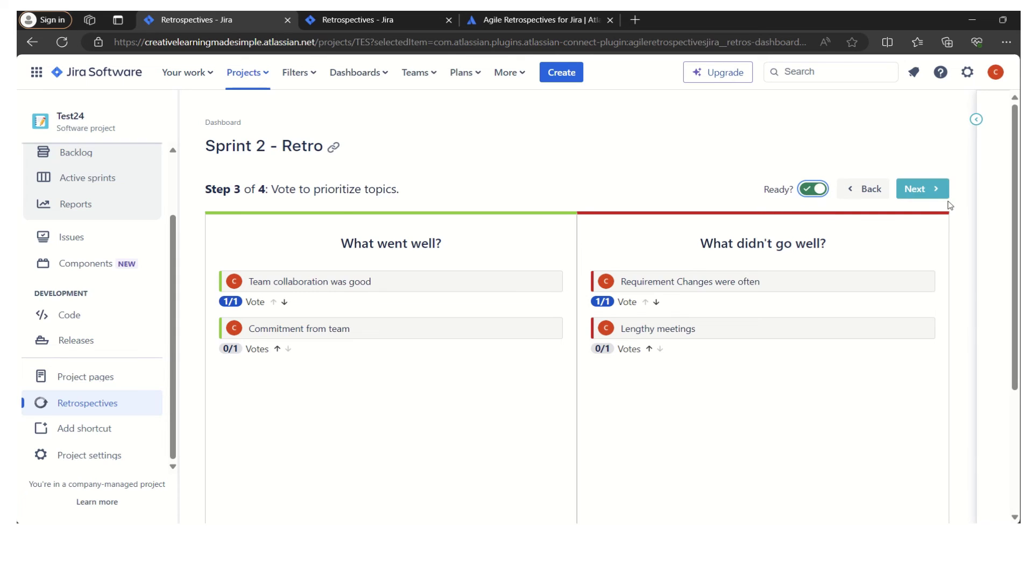
left_click(916, 191)
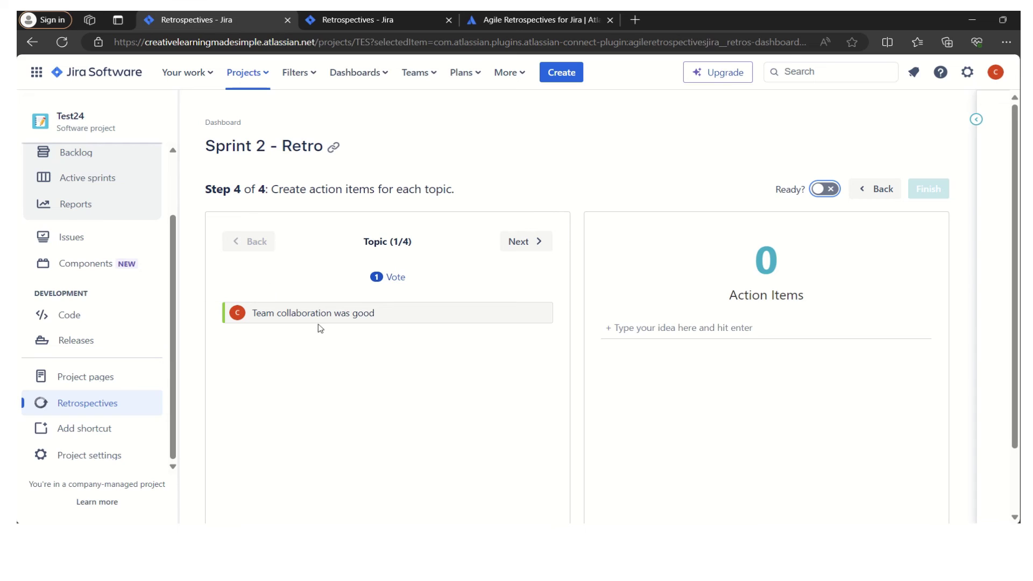
On topic 2, add the action item 'Backlog Refinement meeting from next Sprint'
left_click(526, 240)
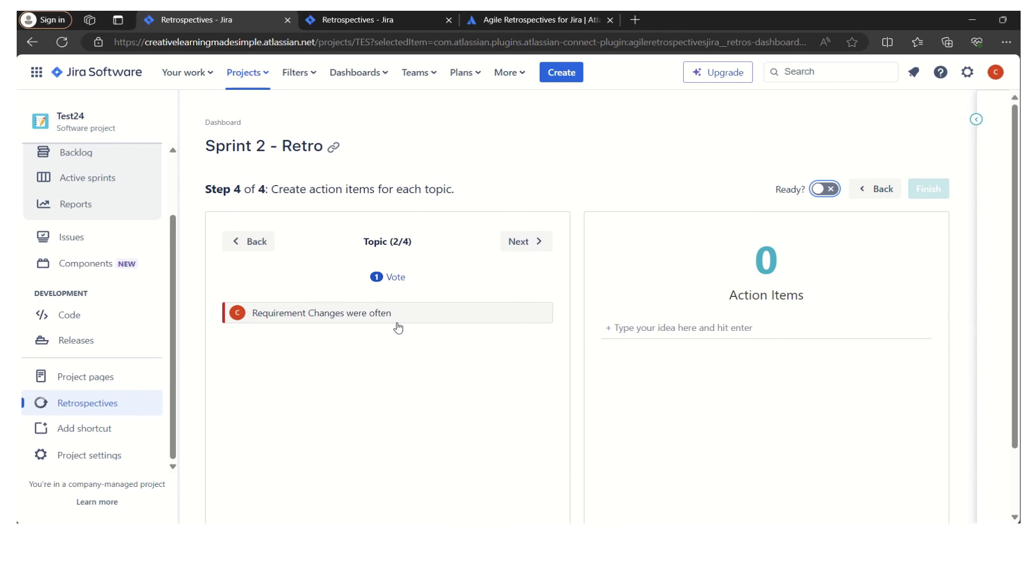
left_click(722, 327)
type("Back")
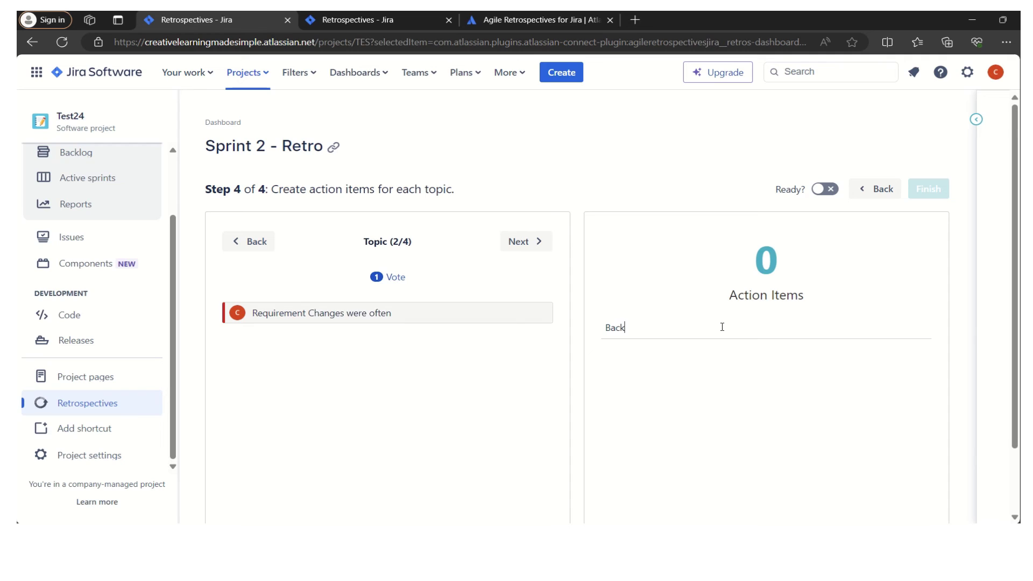
type("log Refinement meeting from next Sprint")
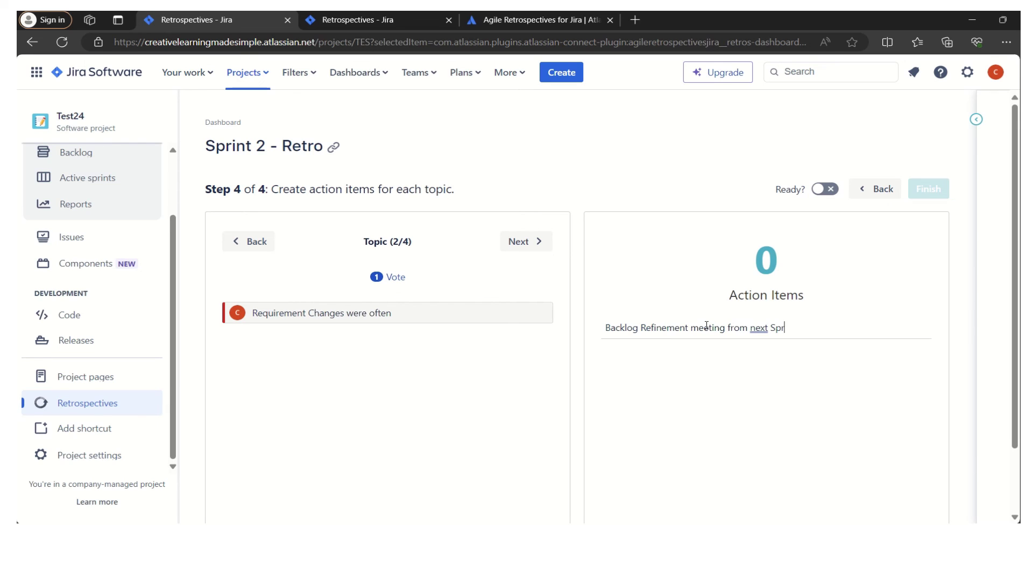
key("Return")
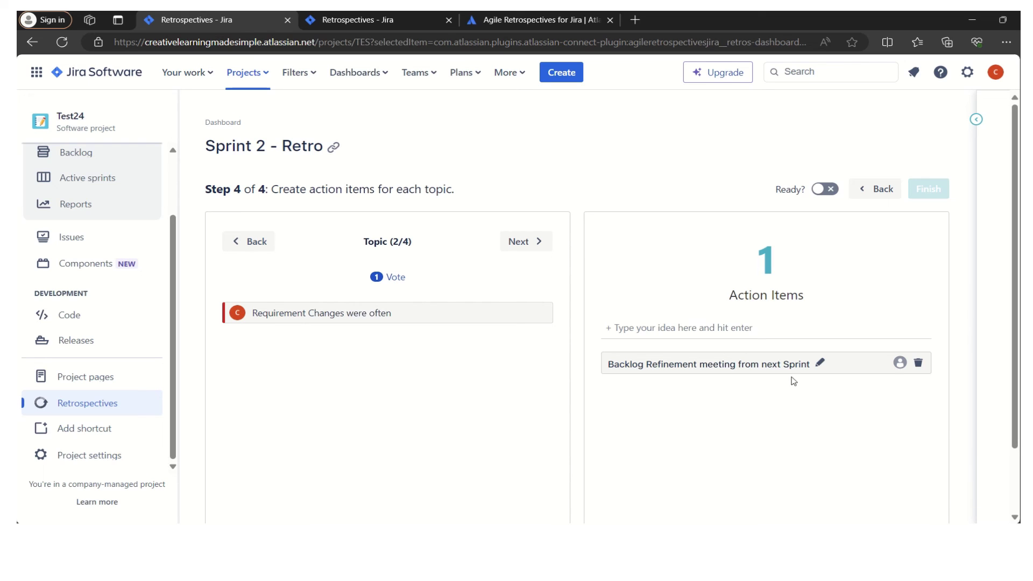
Assign the action item to the suggested user and mark the retro ready
left_click(899, 366)
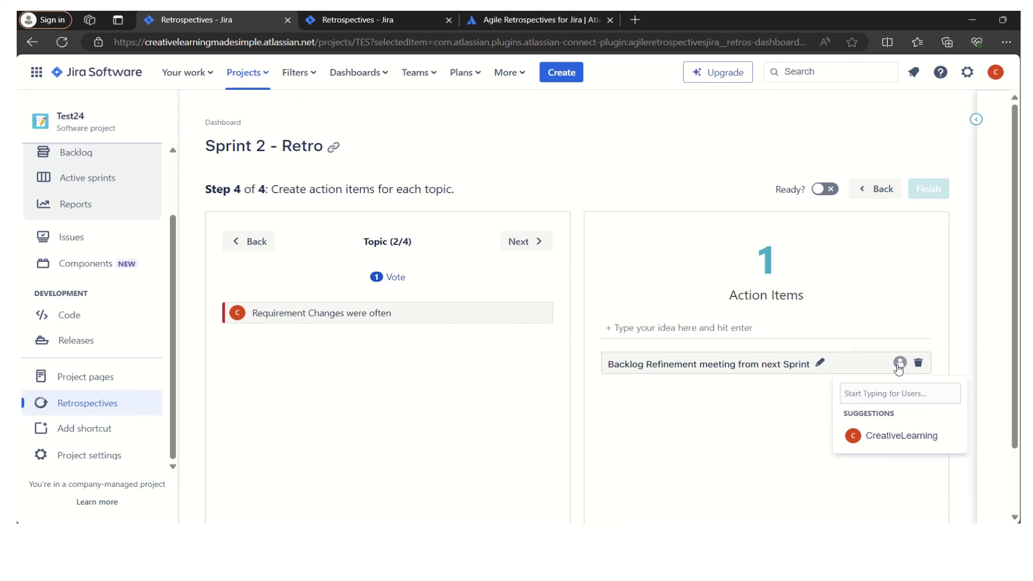
left_click(896, 436)
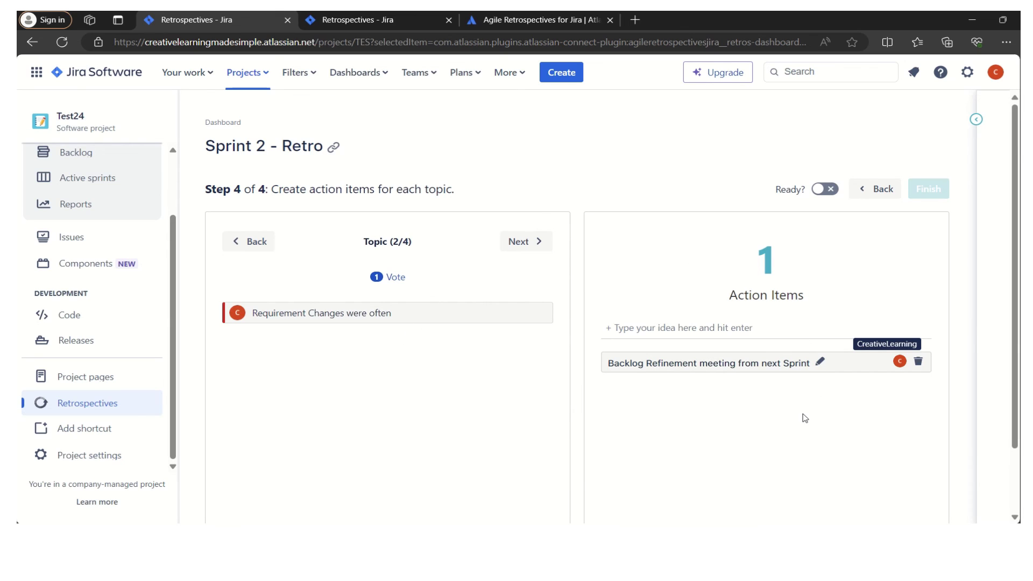
left_click(826, 189)
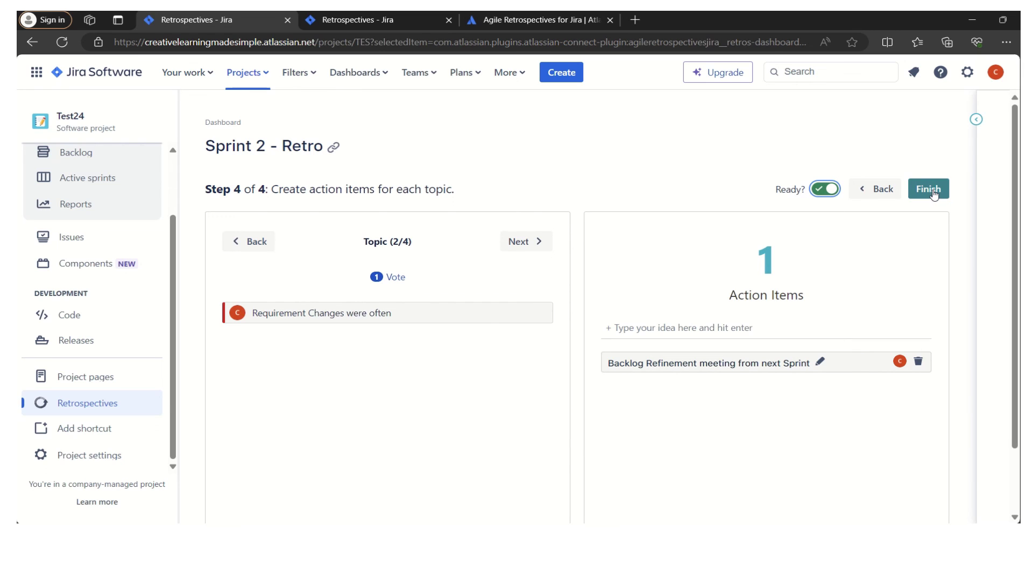
Finish the Sprint 2 - Retro, export it as CSV, and open the downloaded file
left_click(931, 189)
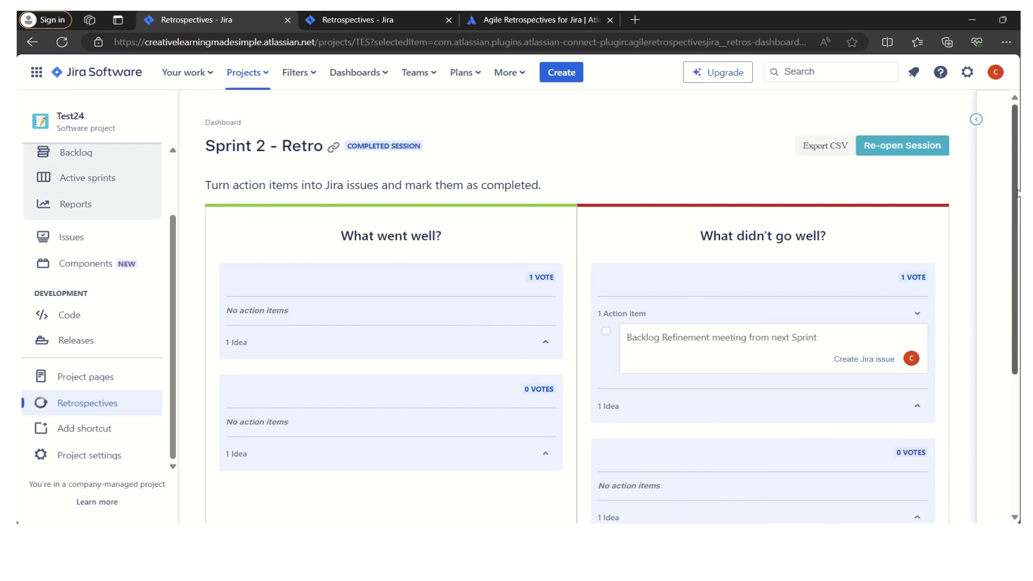
left_click(826, 153)
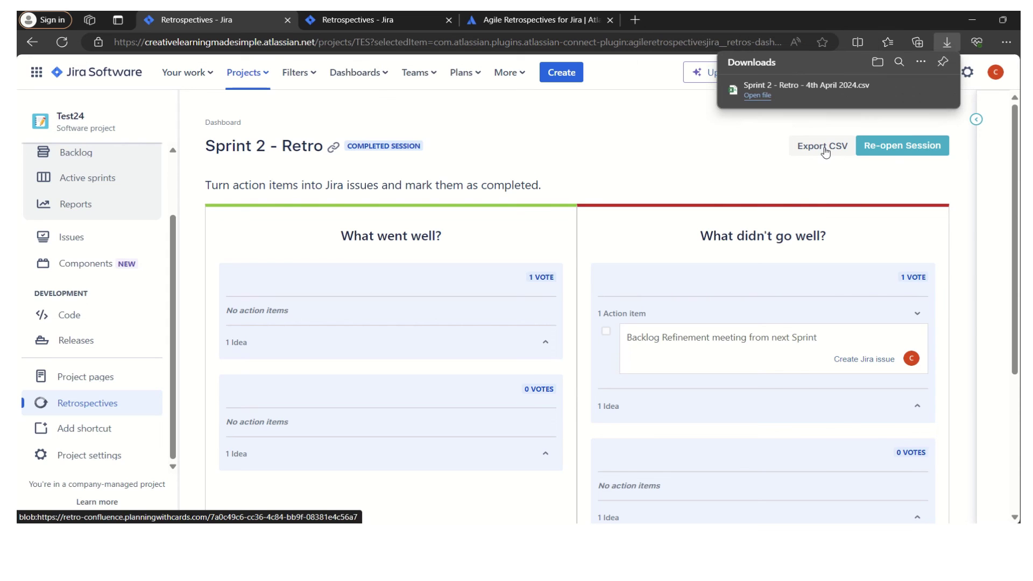
left_click(758, 95)
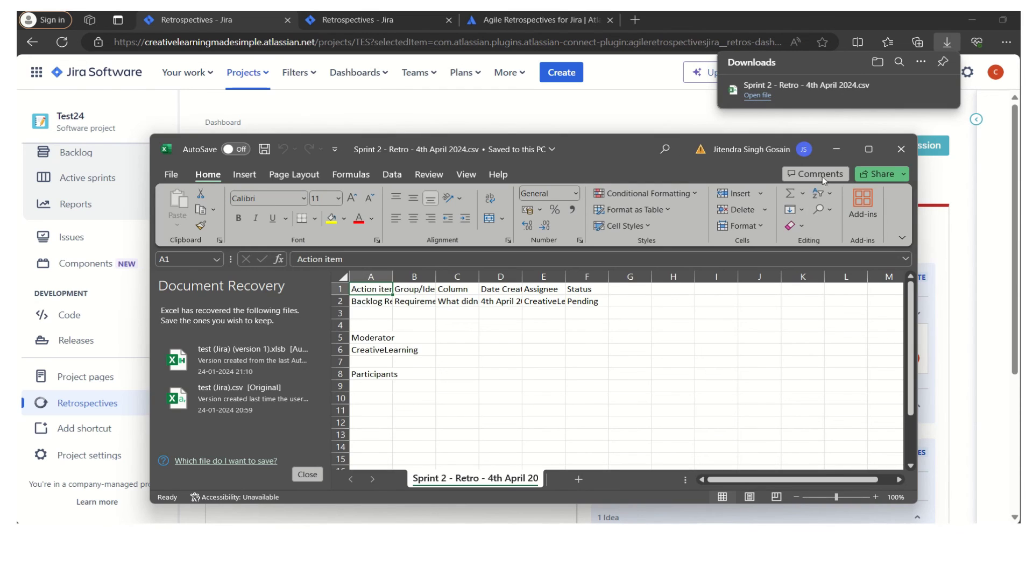
Maximize Excel, discard the recovered documents, and auto-fit column A to show the full action item
left_click(870, 149)
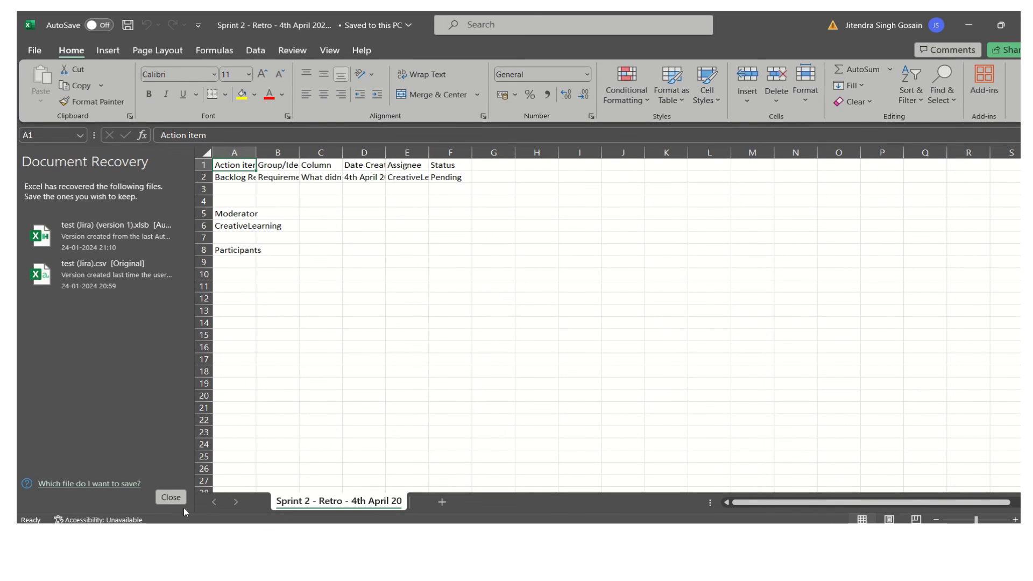
left_click(177, 498)
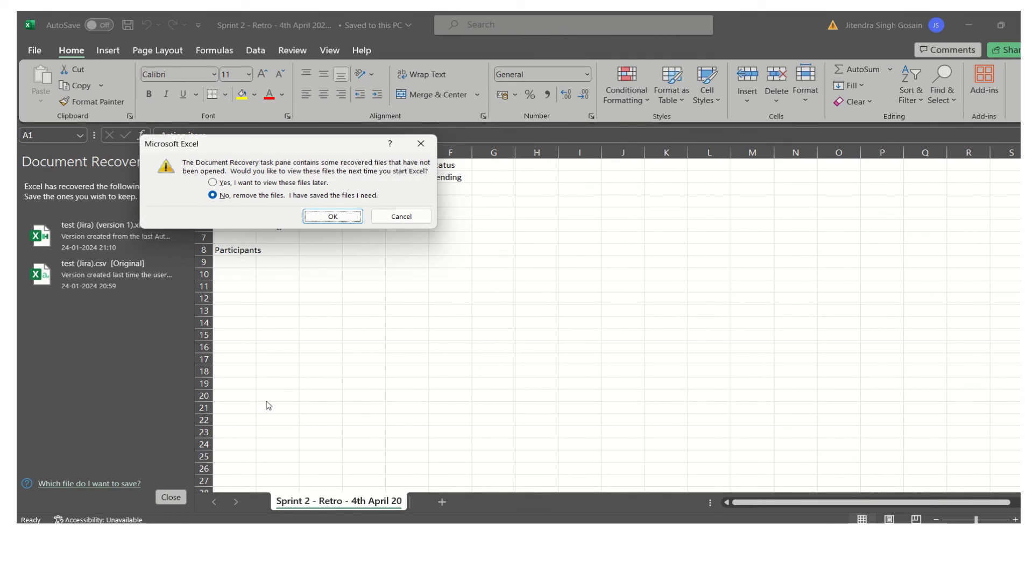
left_click(332, 216)
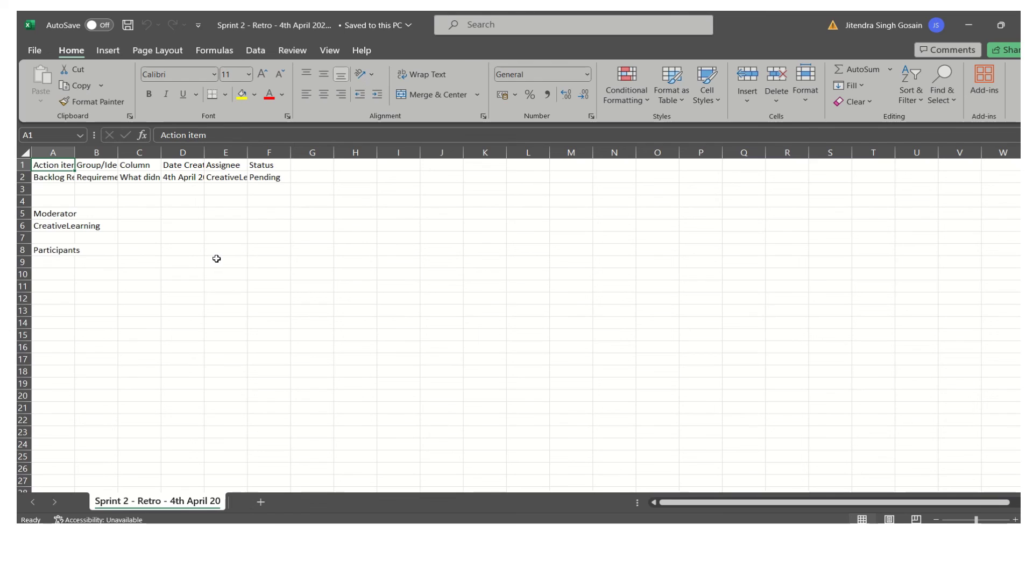
left_click_drag(76, 153, 75, 153)
double_click(76, 153)
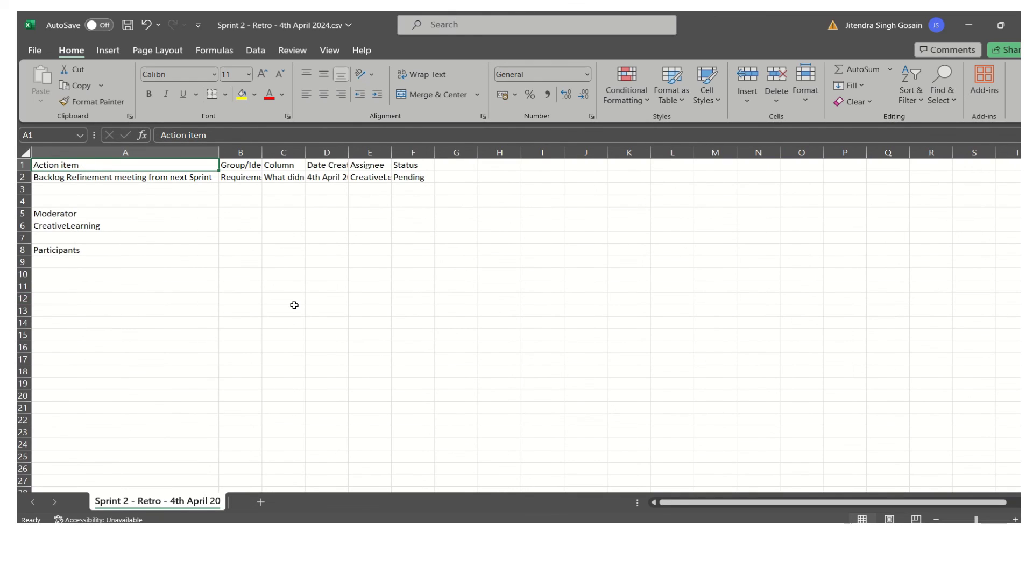
Minimize Excel to bring back the completed Sprint 2 - Retro page in Jira
left_click(970, 23)
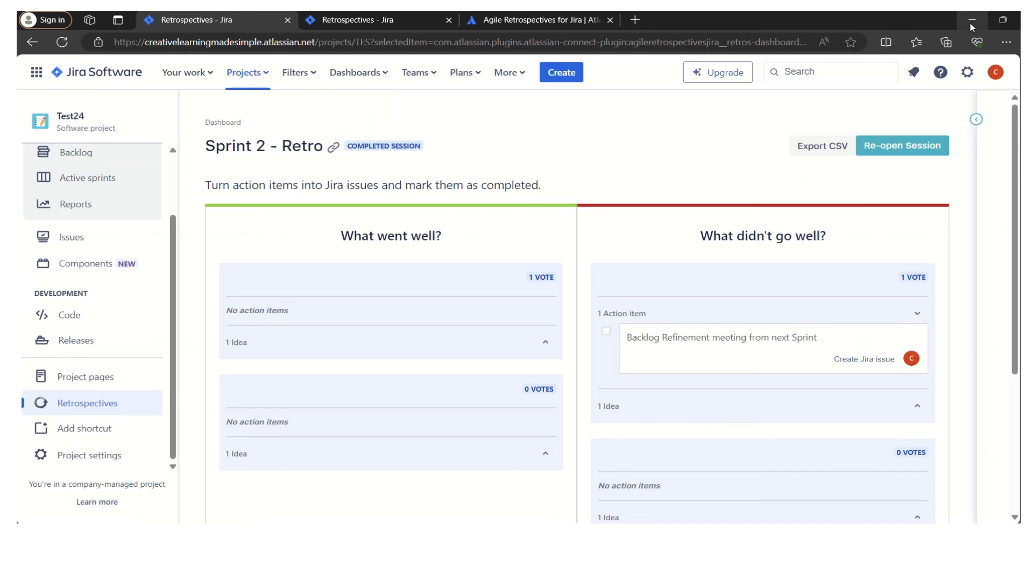